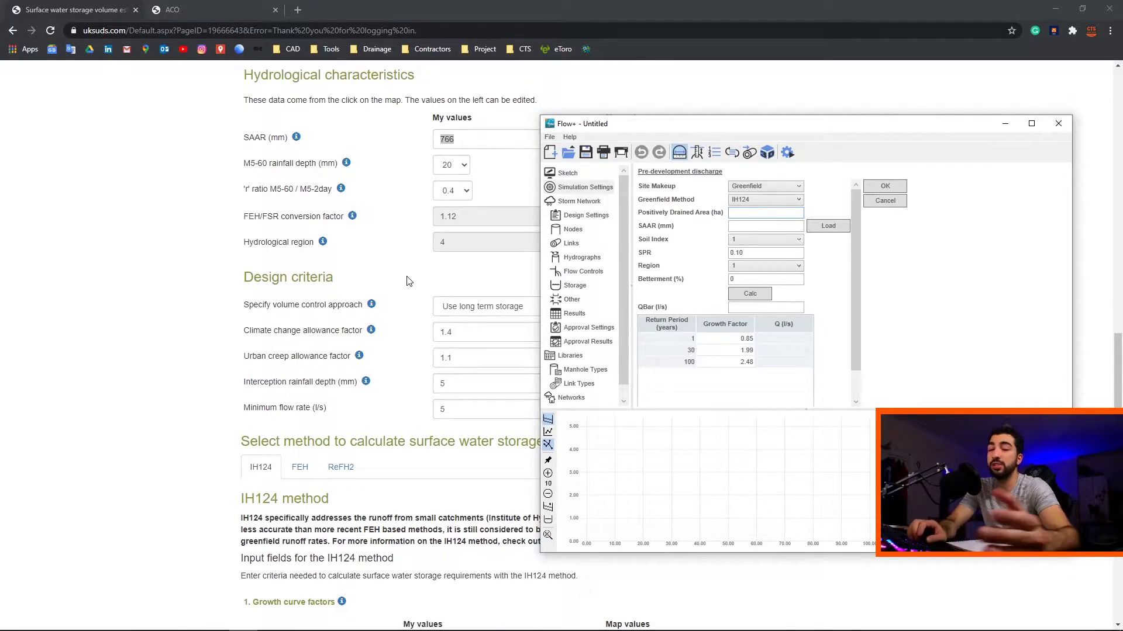
Step: Enter a positively drained area of 1 ha and a SAAR of 76 mm for pre-development discharge
type("1")
left_click(760, 226)
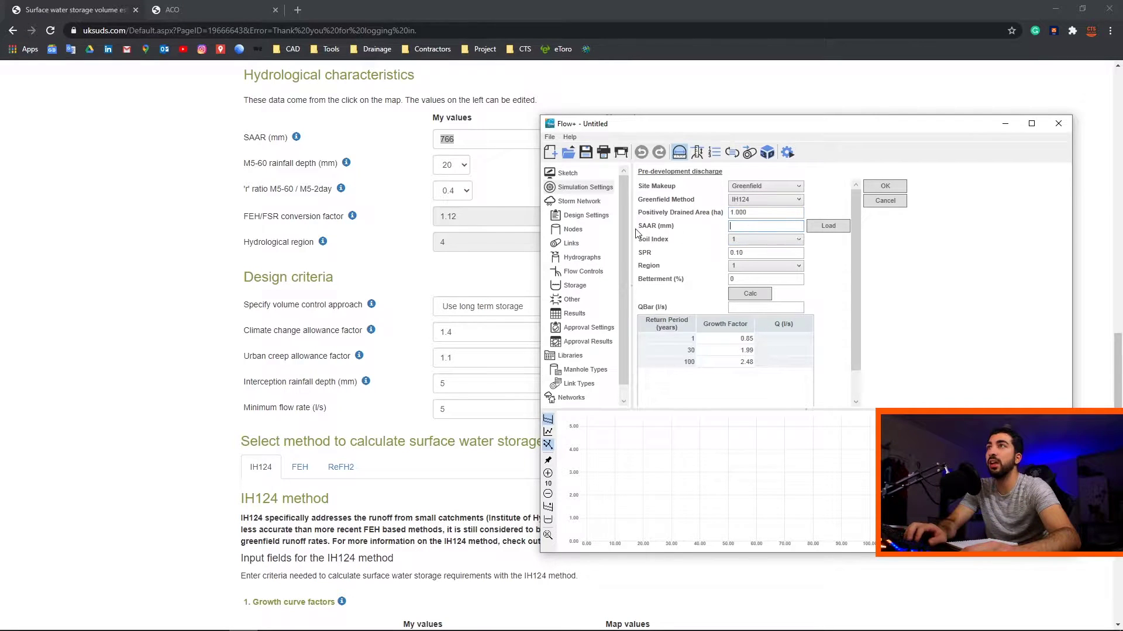
type("76")
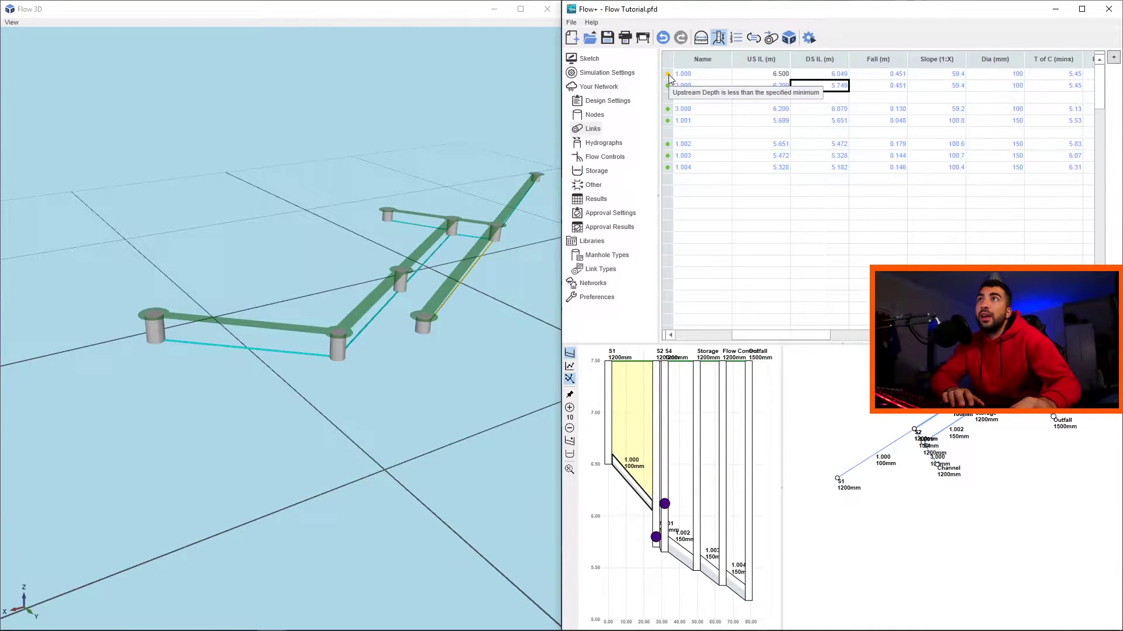
Step: Start editing the 6.500 upstream invert level of link 1.000 in the Links table
left_click(764, 72)
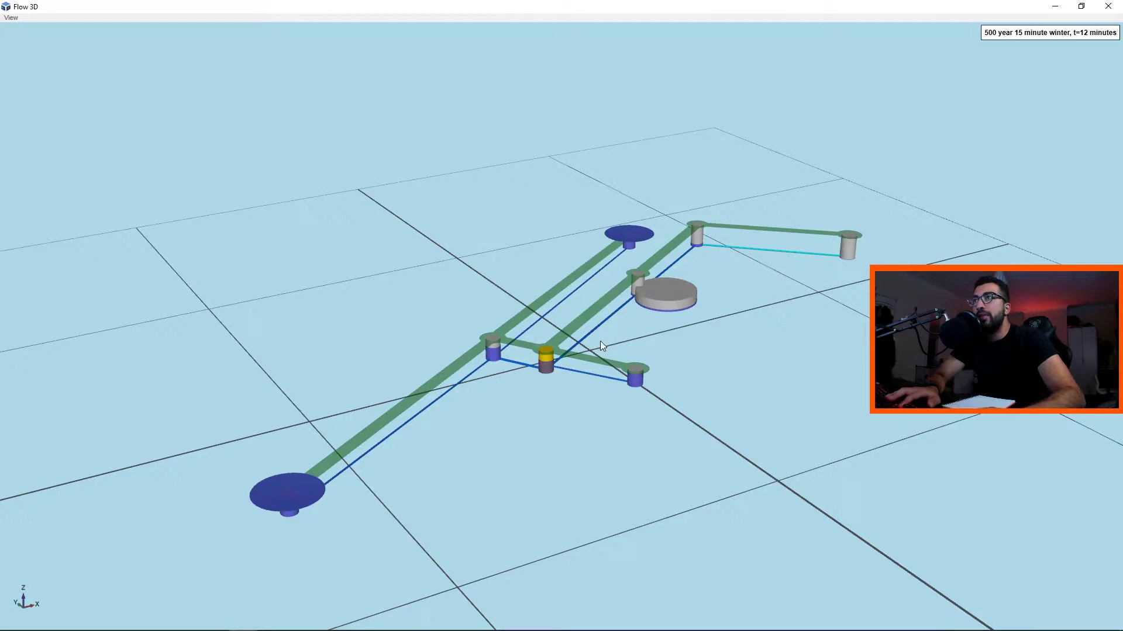
Step: Orbit and zoom the 500 year flood model in Flow 3D, then snap it to the left half
left_click_drag(602, 343, 514, 384)
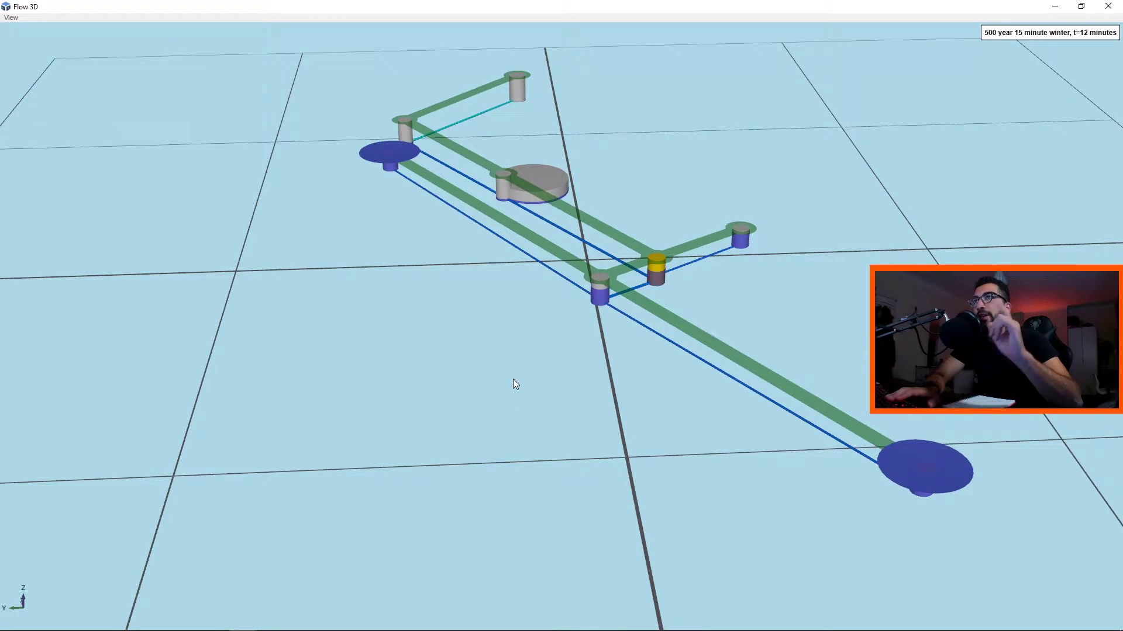
left_click_drag(661, 329, 683, 350)
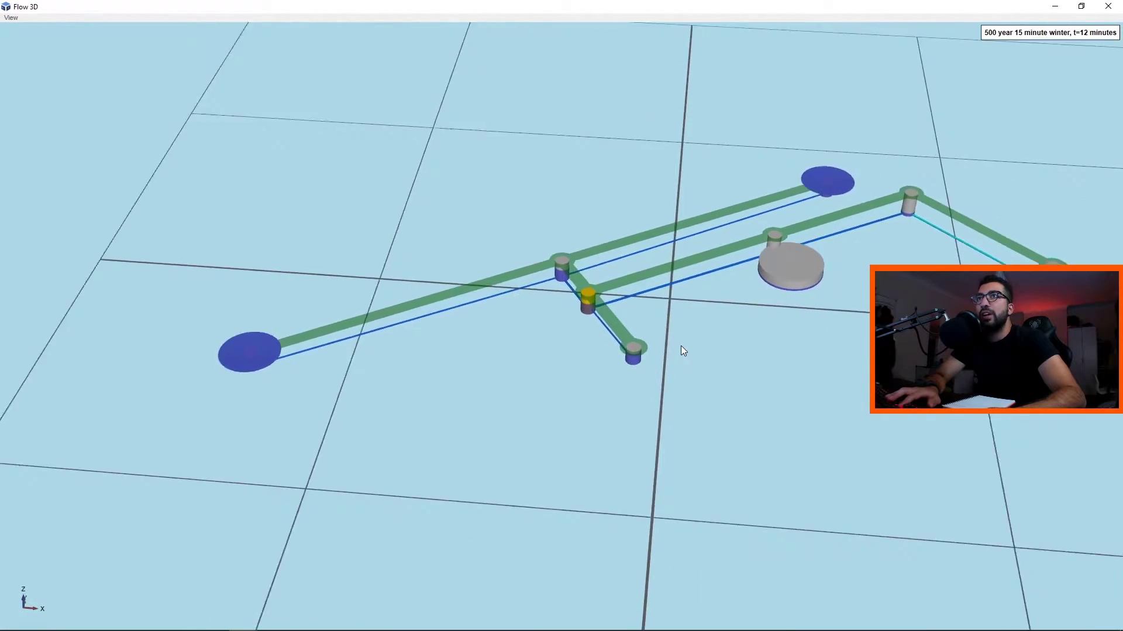
scroll(682, 350, "down", 3)
left_click_drag(683, 7, 1, 99)
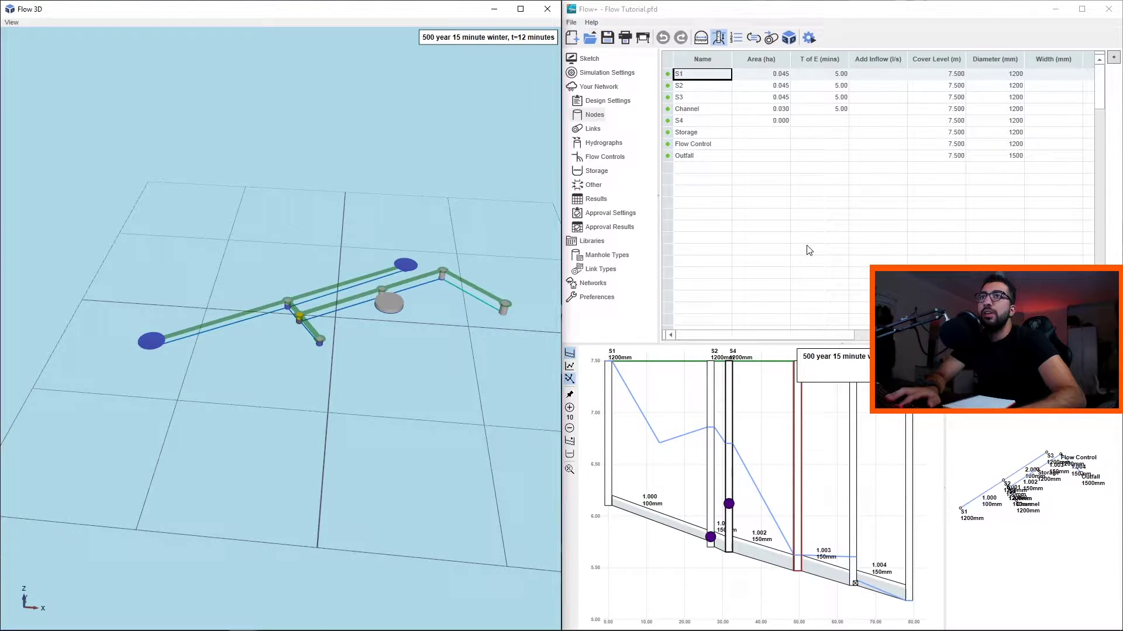
Step: Show the Simulation Settings with return periods down to 500 years, with Flow+ maximized
left_click(608, 72)
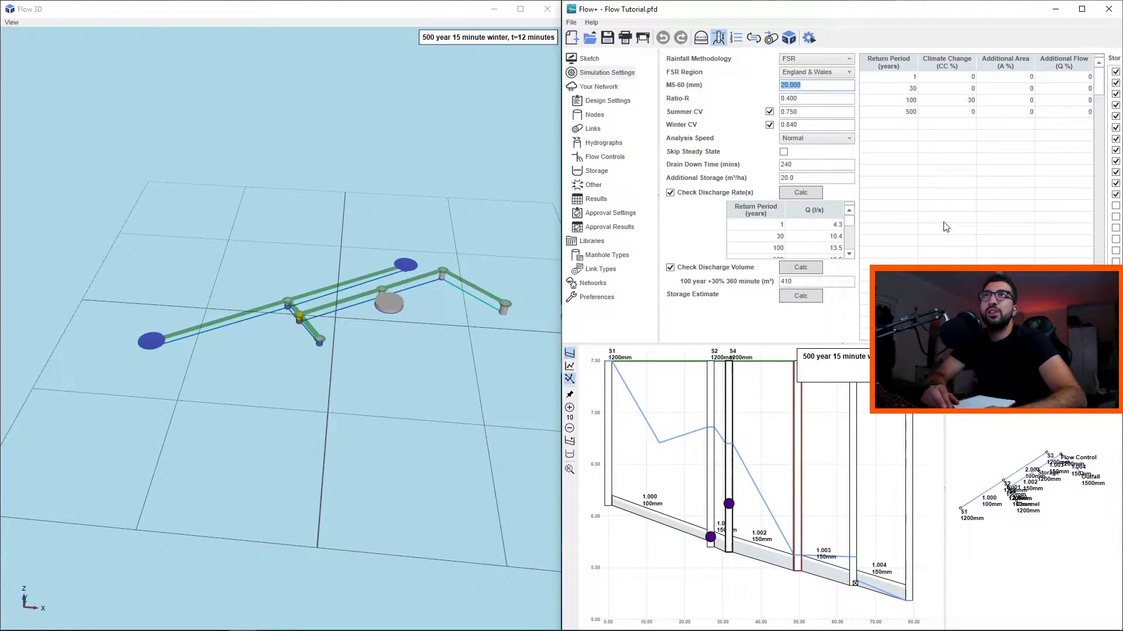
left_click(903, 81)
key("Down")
key("Down")
key("Down")
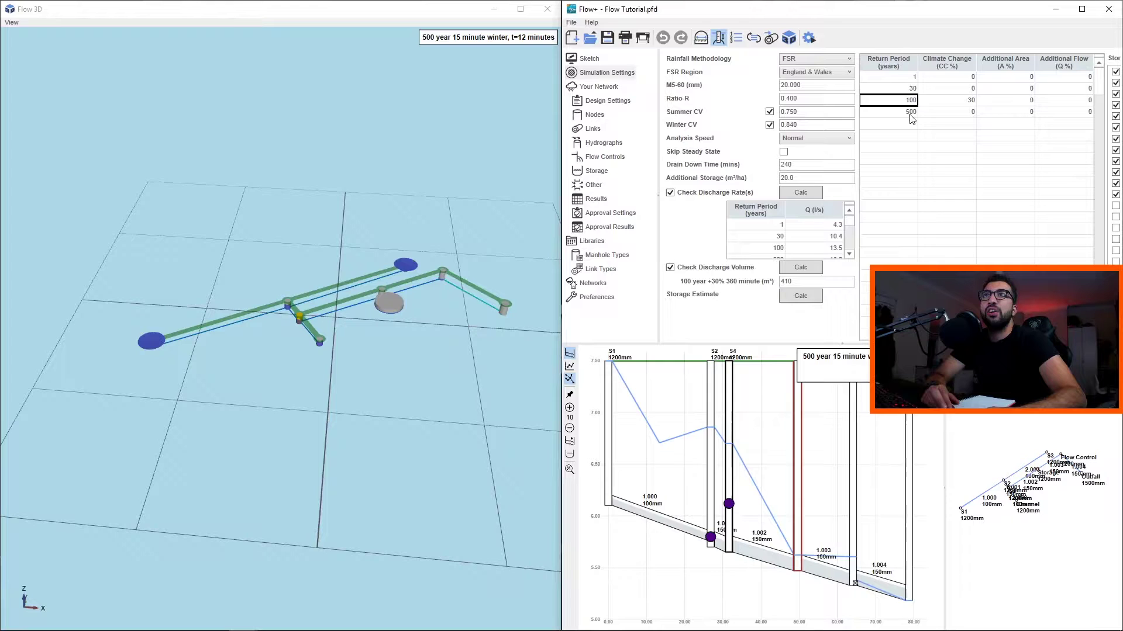
left_click(1082, 9)
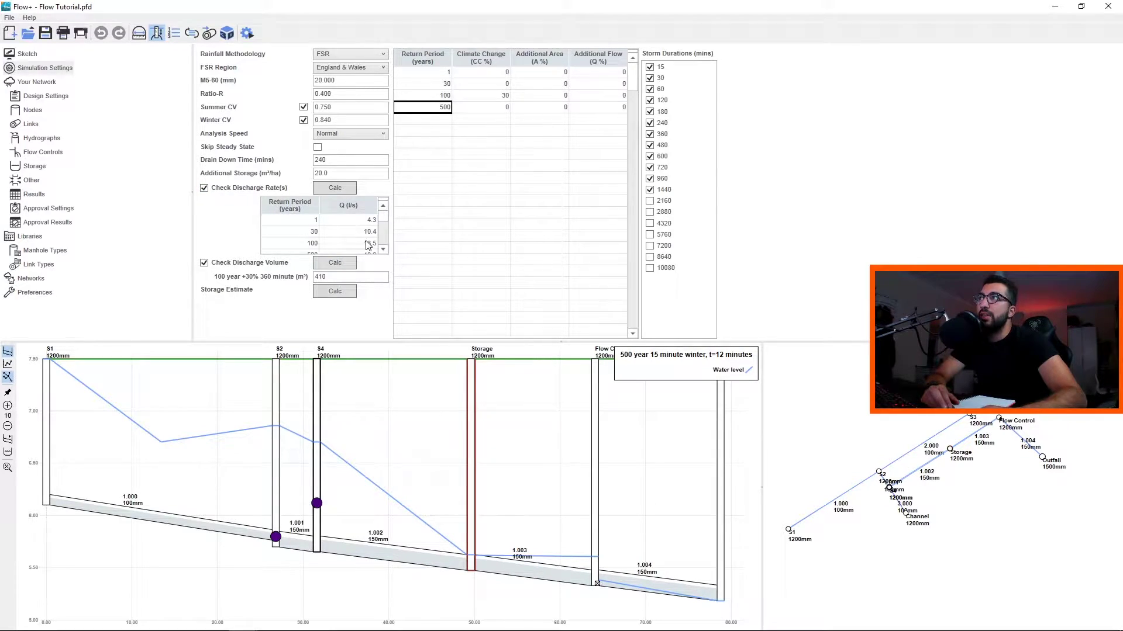
scroll(369, 244, "down", 1)
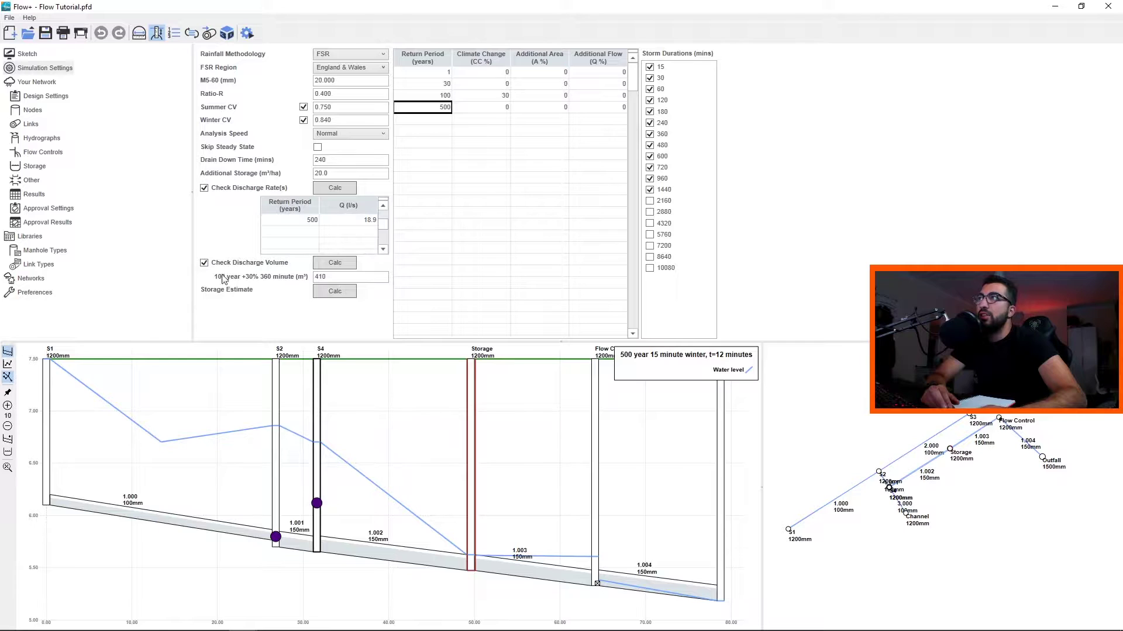
Step: Run the storm simulations with Analyse to produce the 1 year critical storm results
left_click(248, 34)
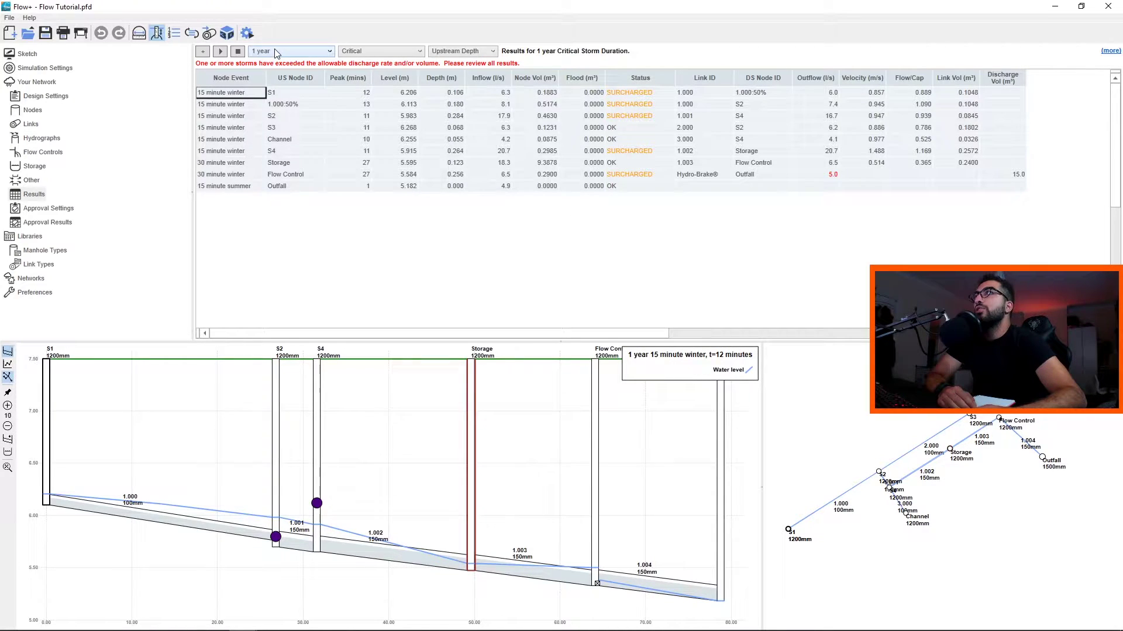
Step: Expand and collapse the first link's hydrograph, keeping the Critical storm duration
left_click(202, 53)
scroll(304, 117, "down", 20)
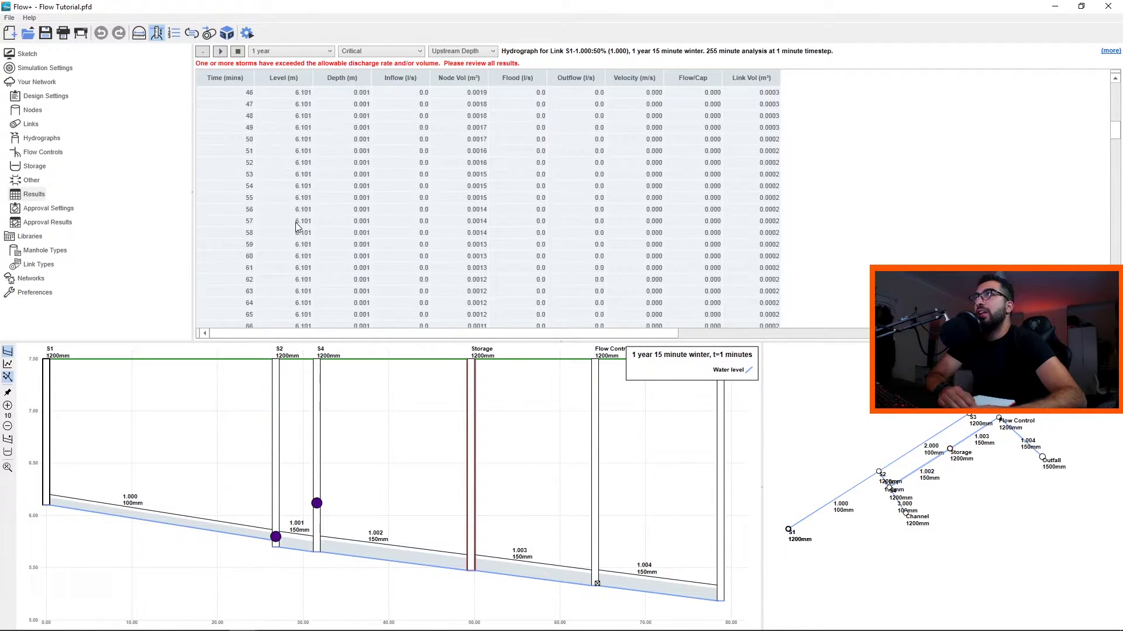
left_click(203, 52)
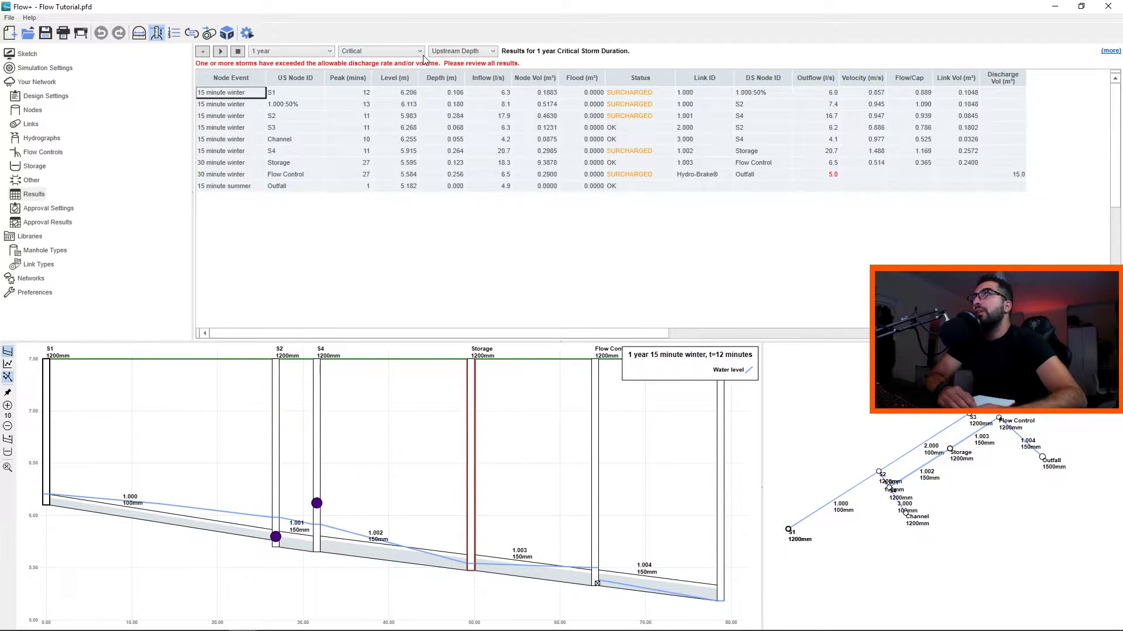
left_click(386, 51)
left_click(350, 52)
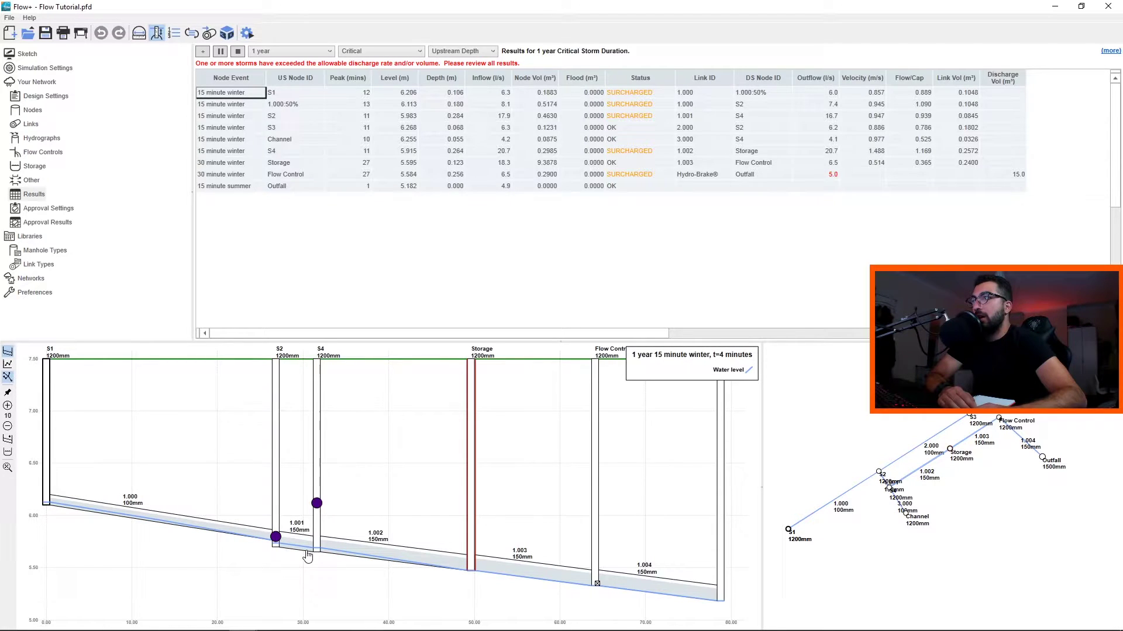
Step: Switch to the 100 year +30% CC results and replay, then stop, the water-level animation
left_click(221, 51)
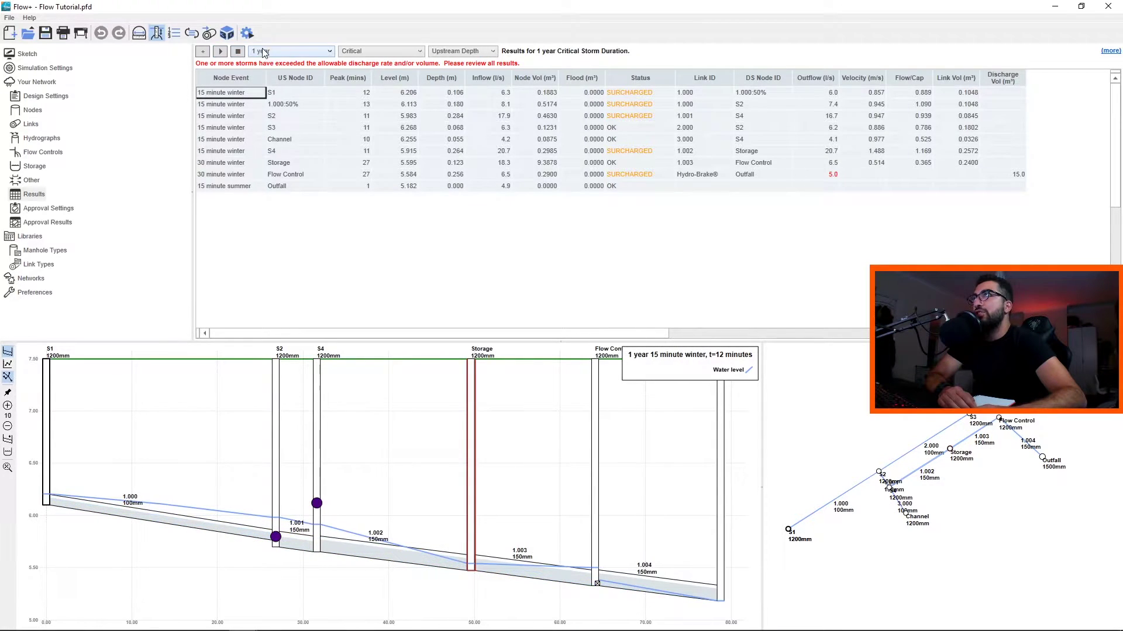
left_click(264, 51)
left_click(275, 94)
left_click(221, 52)
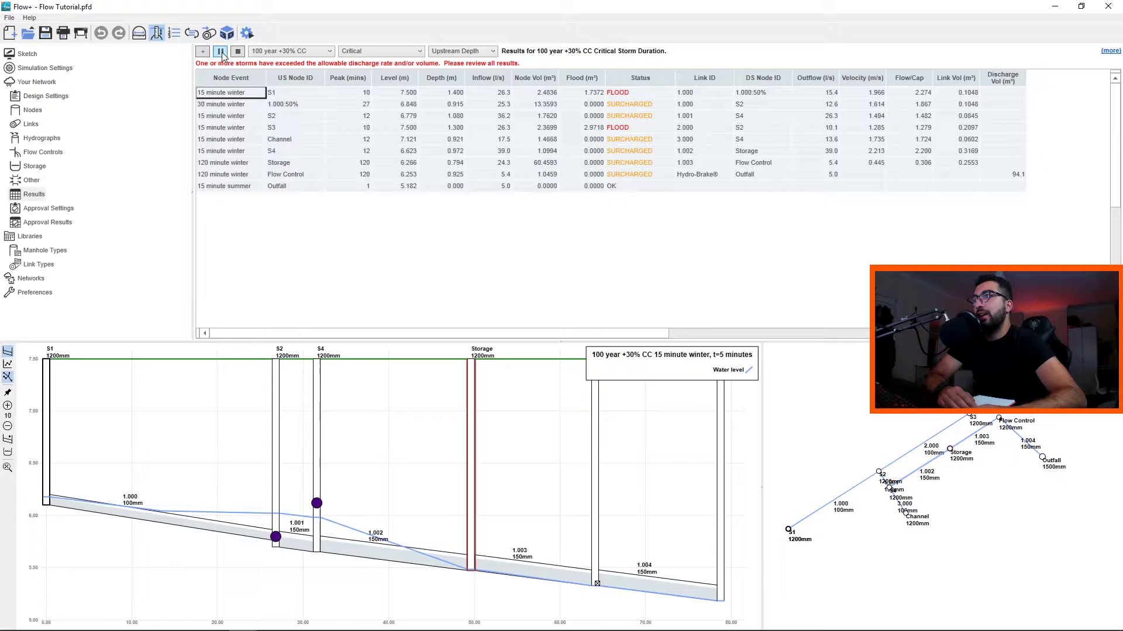
left_click(237, 52)
left_click(267, 52)
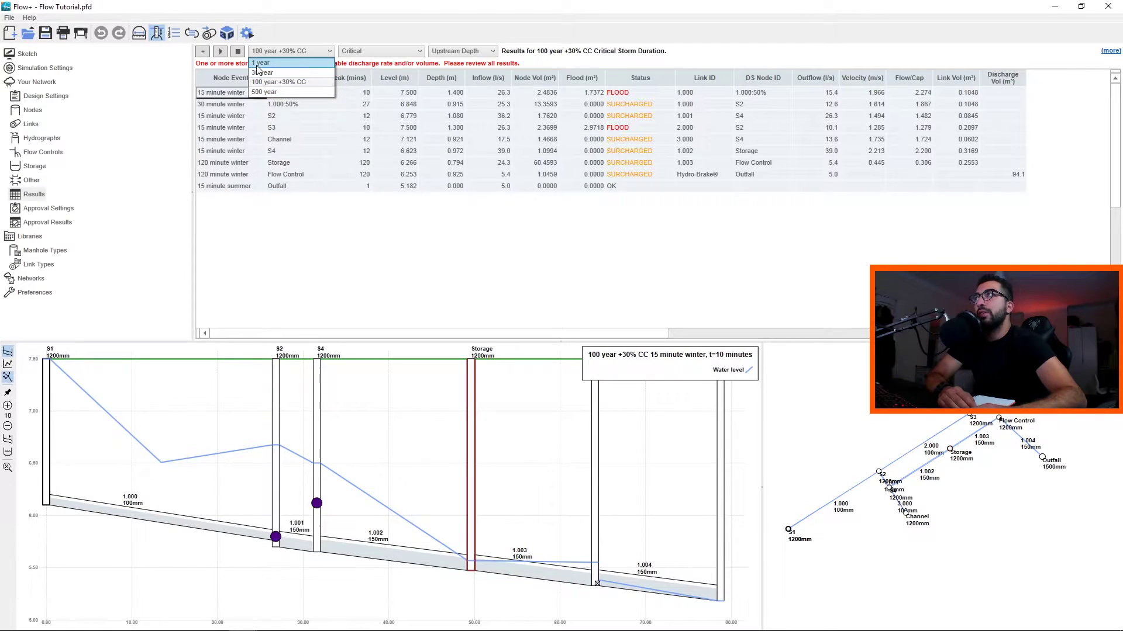
Step: Cycle through the 1, 30, 100 year +30% CC and 500 year results, ending on 1 year
left_click(257, 64)
left_click(269, 51)
left_click(262, 73)
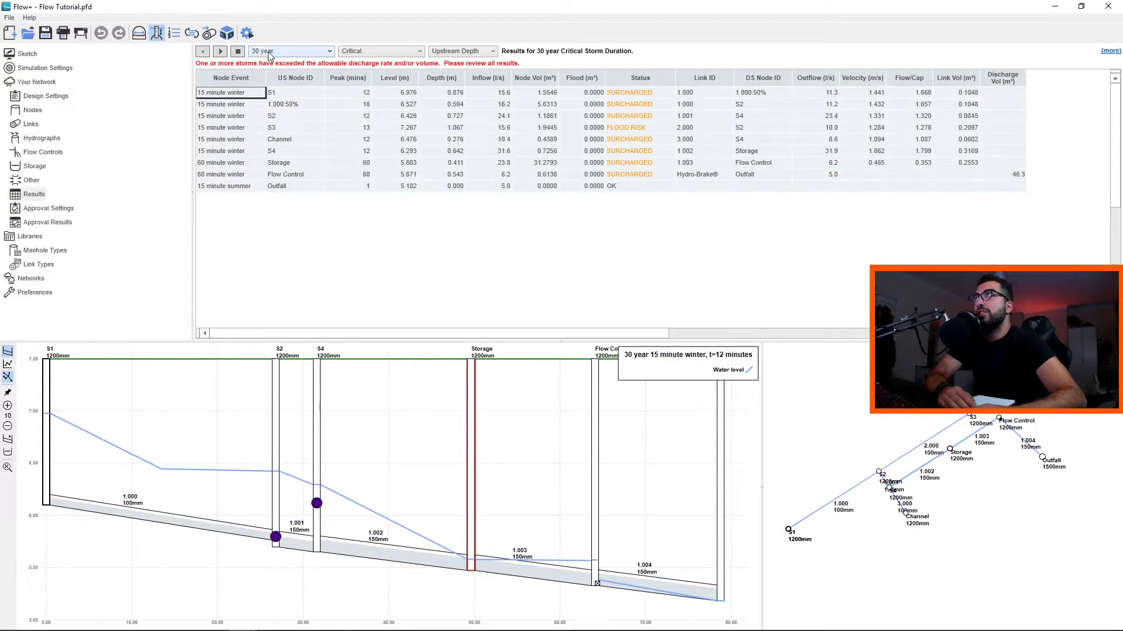
left_click(269, 52)
left_click(268, 84)
left_click(269, 52)
left_click(263, 92)
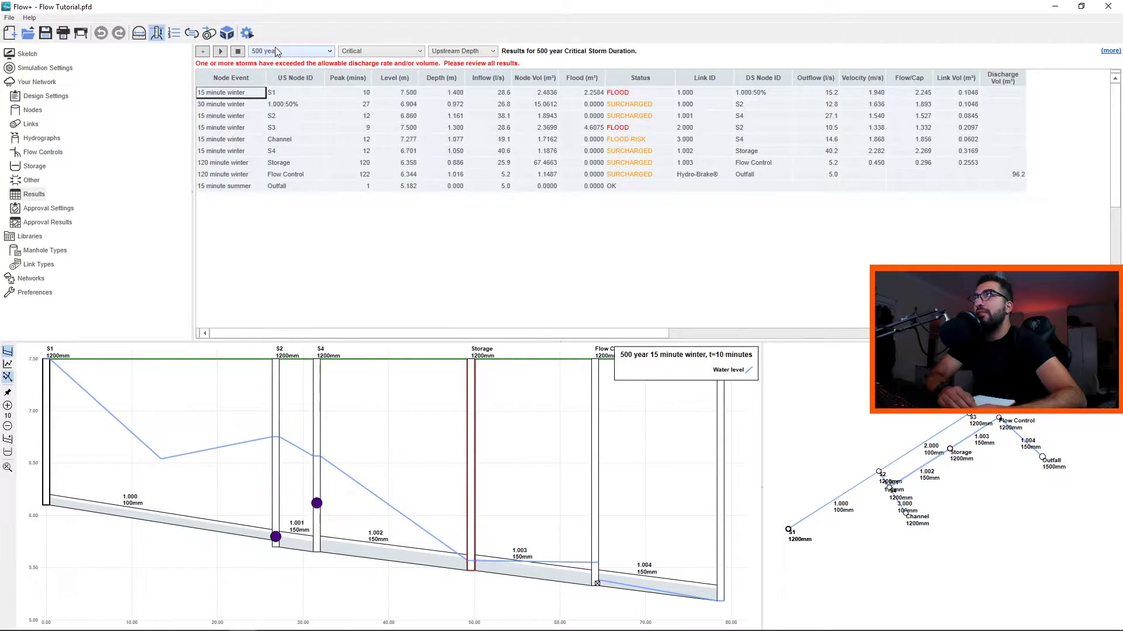
left_click(274, 52)
left_click(260, 62)
Step: Keep the Critical storm duration and Upstream Depth as the displayed result variable
left_click(380, 51)
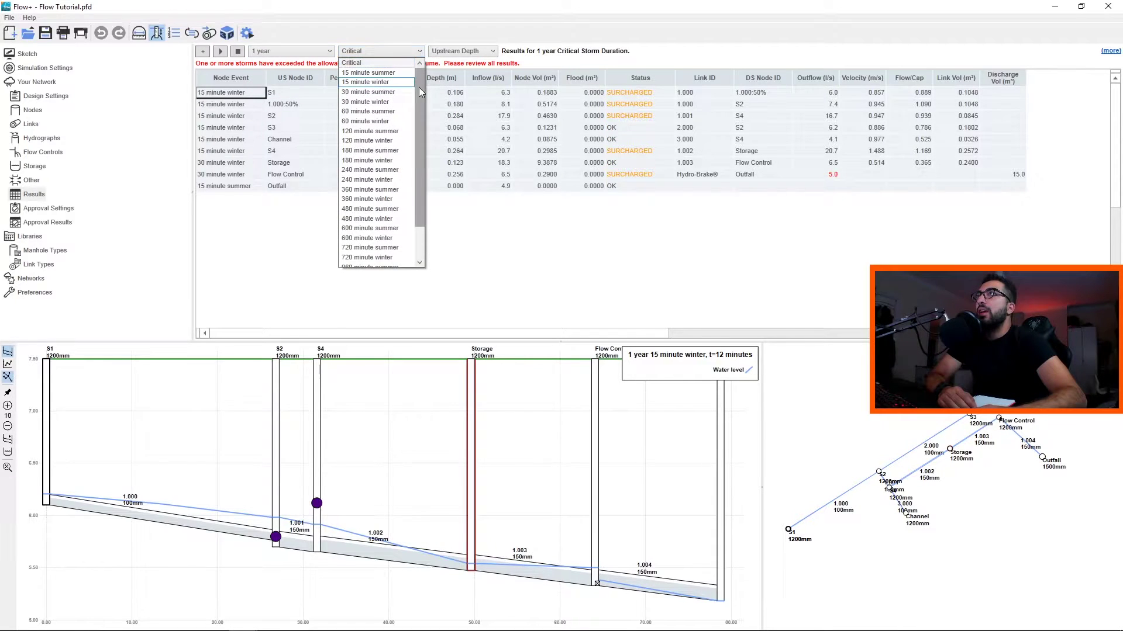
mouse_move(421, 82)
left_mouse_down()
mouse_move(421, 155)
mouse_move(408, 69)
left_mouse_up()
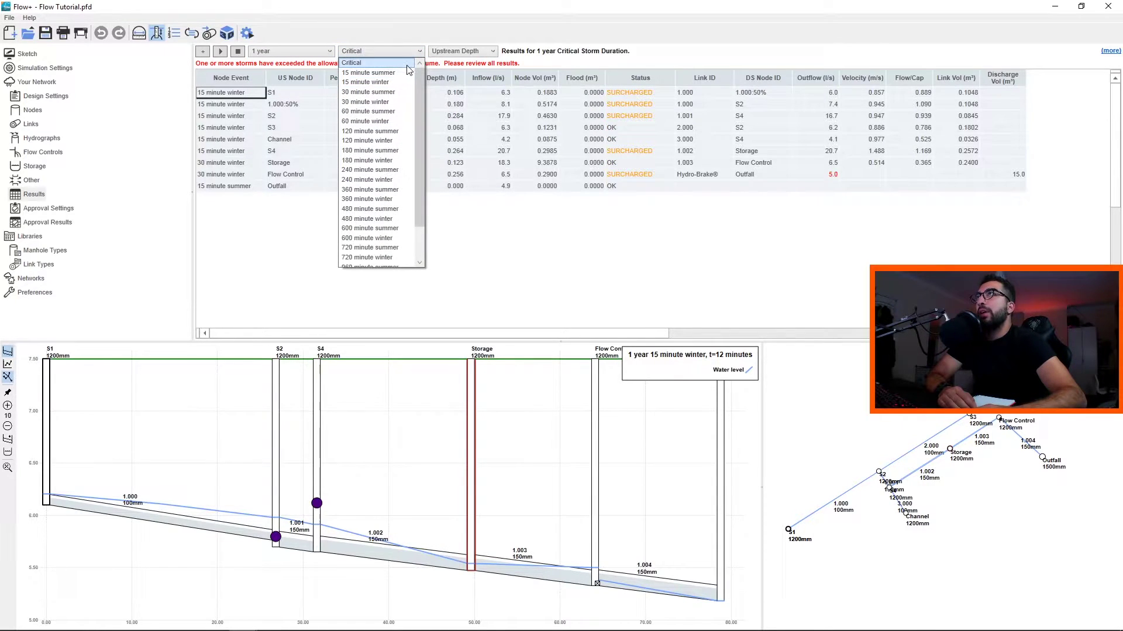
left_click(388, 64)
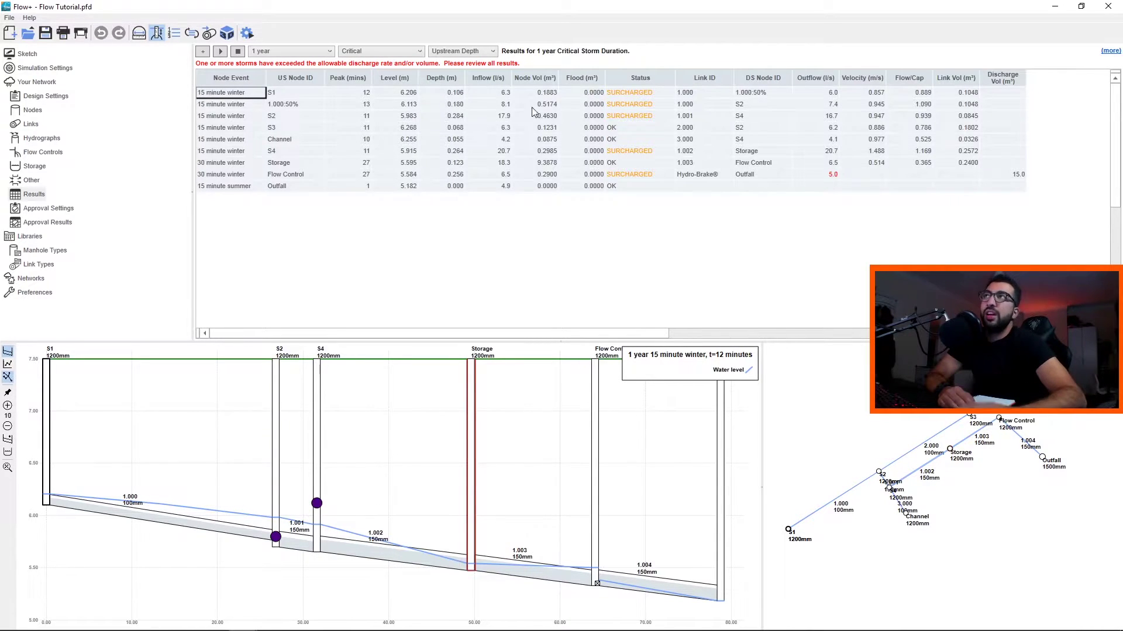
left_click(460, 51)
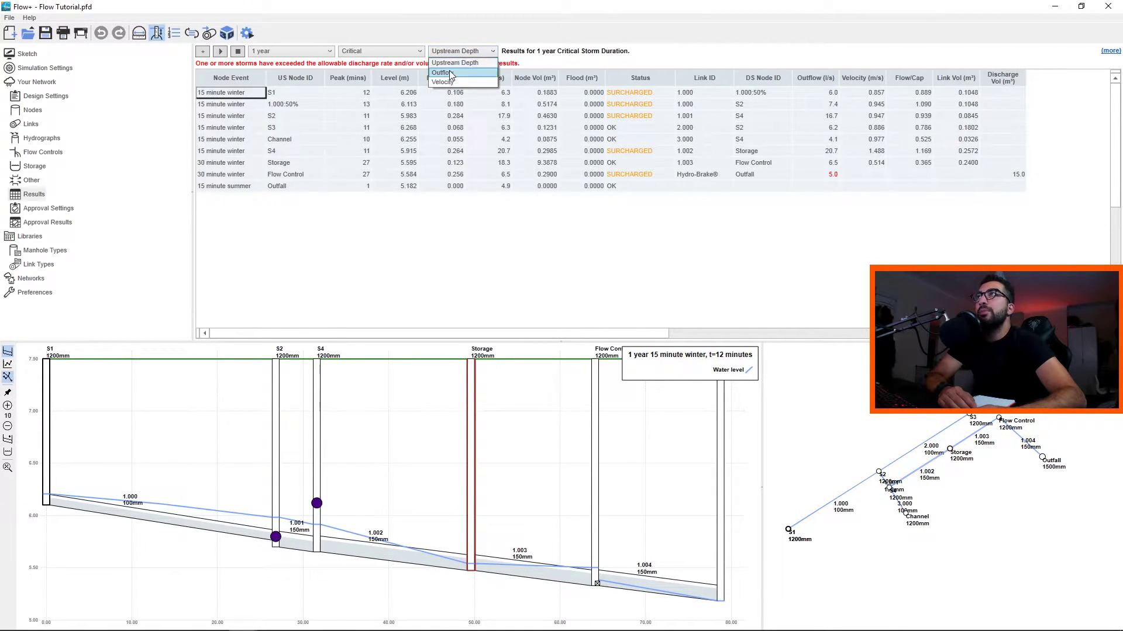
left_click(459, 65)
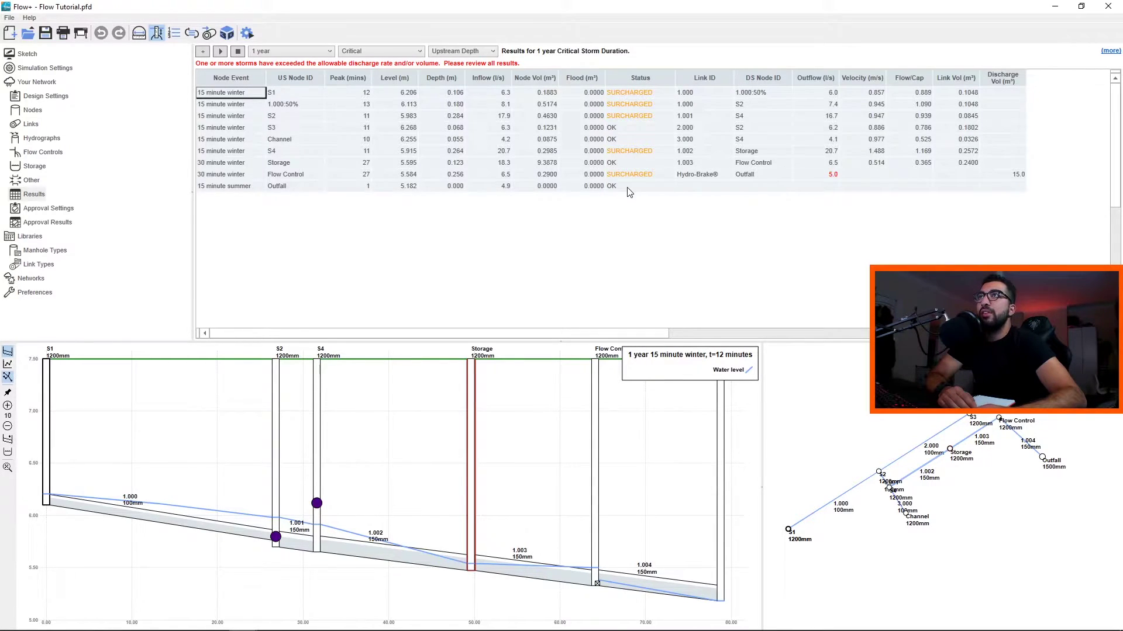
Step: Compare the 5.0 l/s outfall discharge with the 4.3 l/s 1-year allowable rate in Simulation Settings
left_click(750, 177)
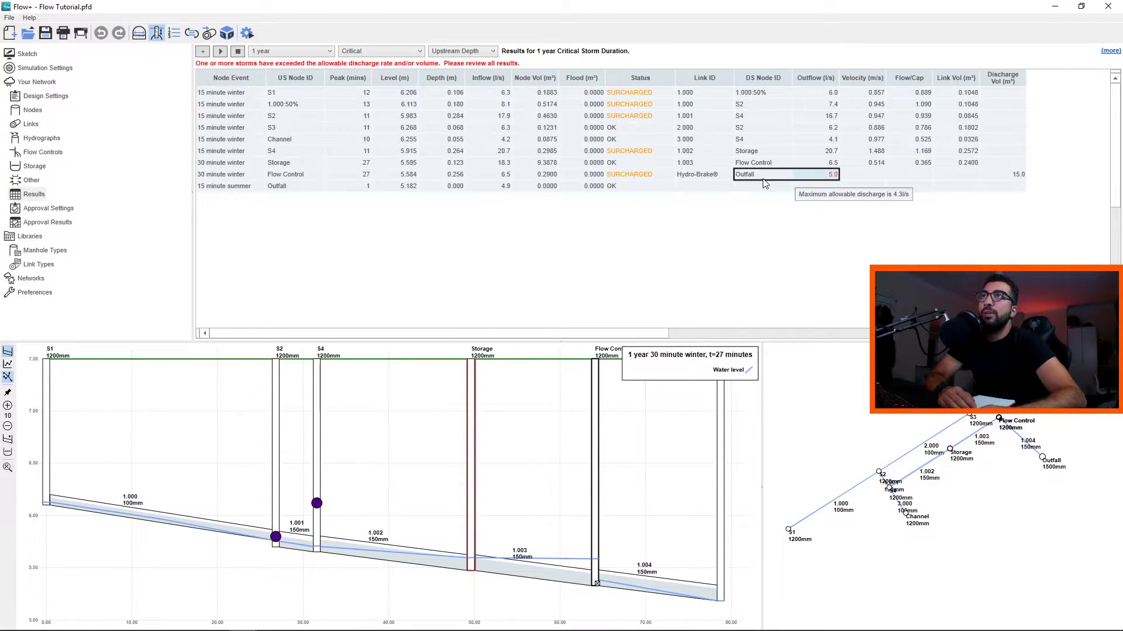
mouse_move(833, 179)
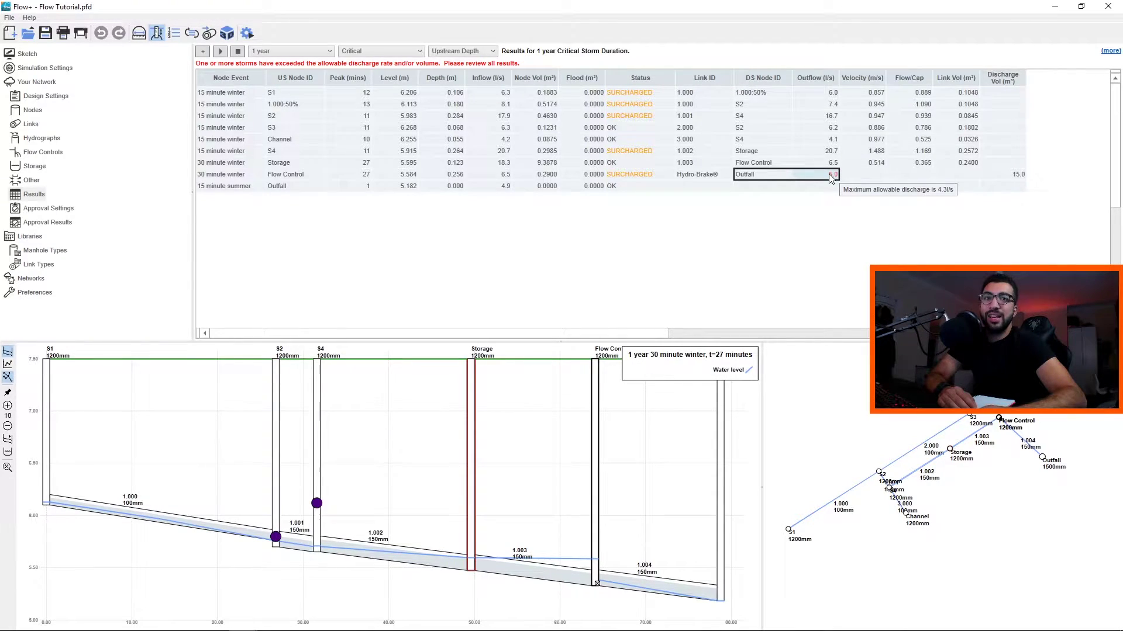
left_click(38, 69)
left_click(362, 221)
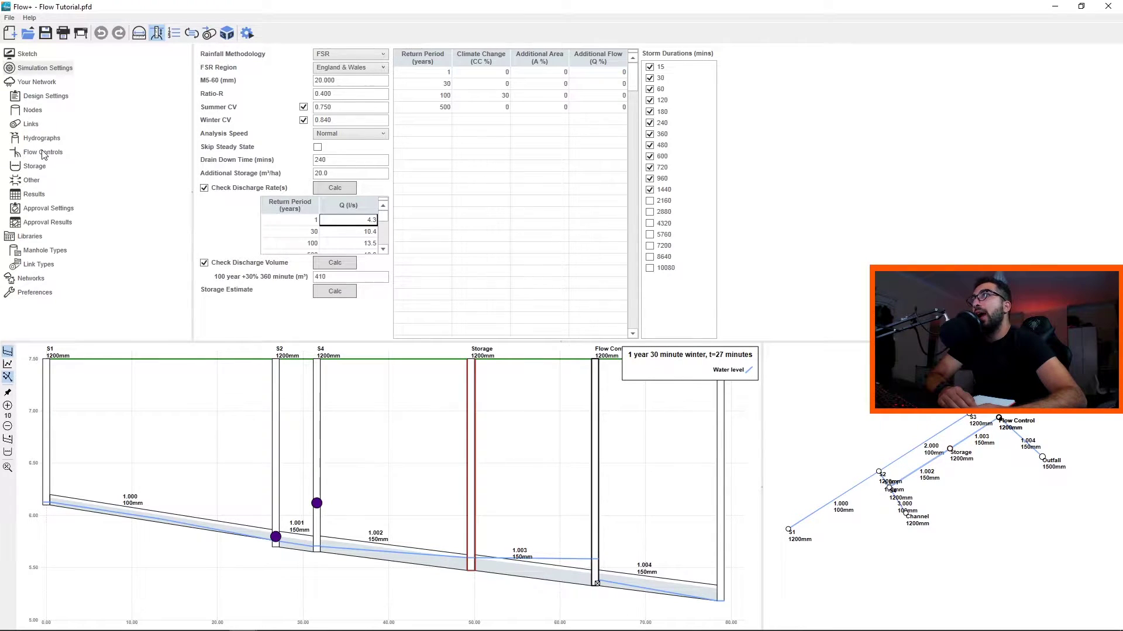
left_click(33, 196)
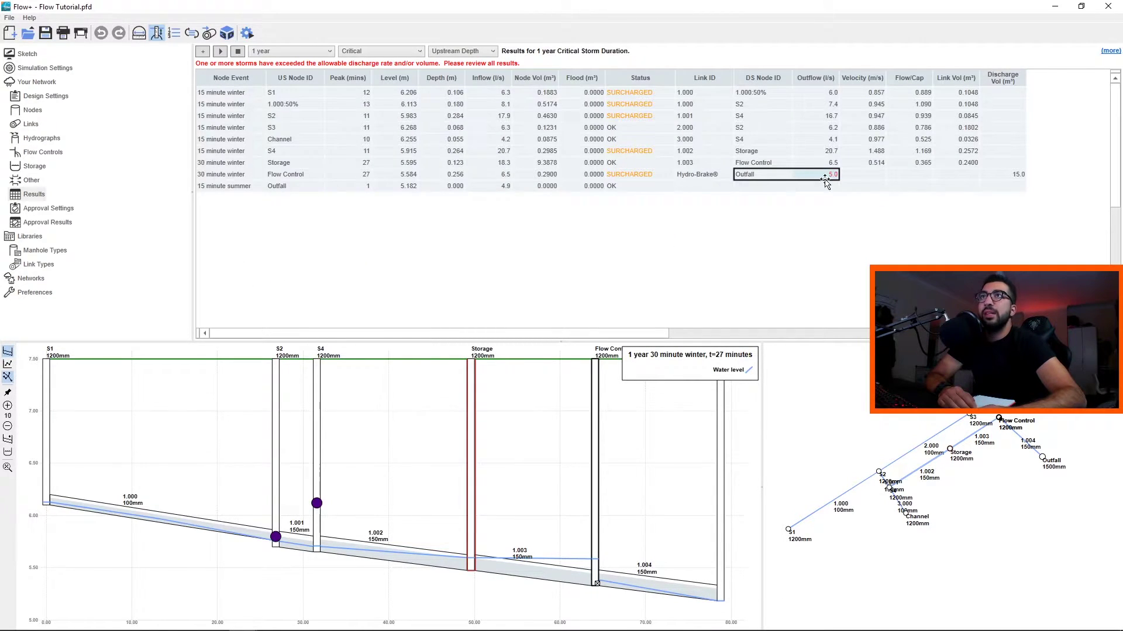
Step: Show the 30 year critical storm results
mouse_move(831, 178)
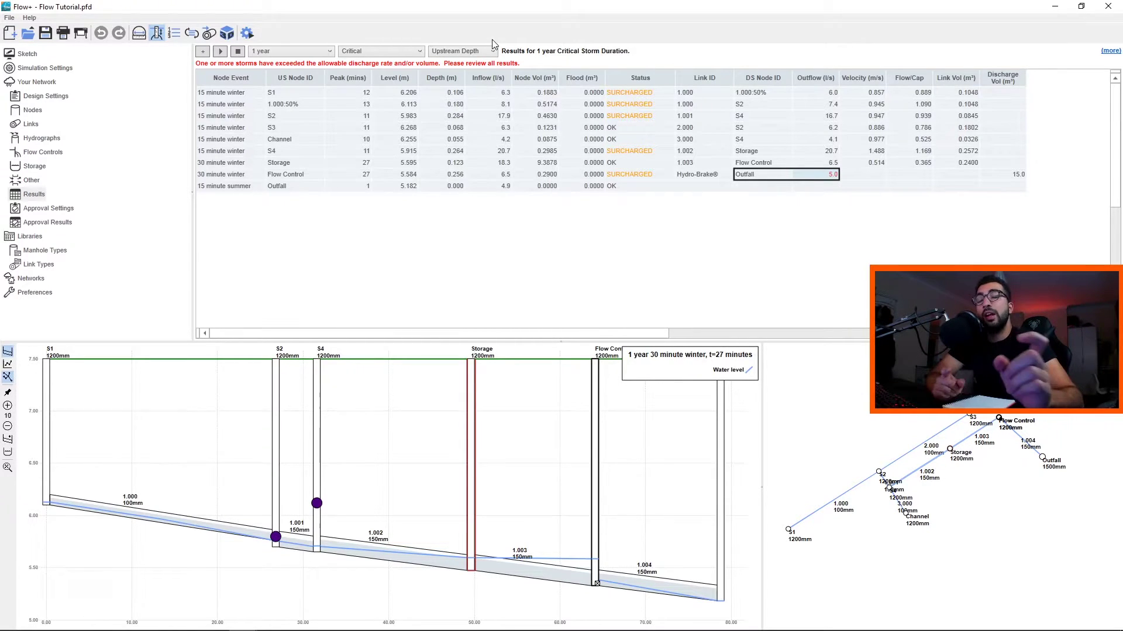
left_click(289, 51)
left_click(279, 70)
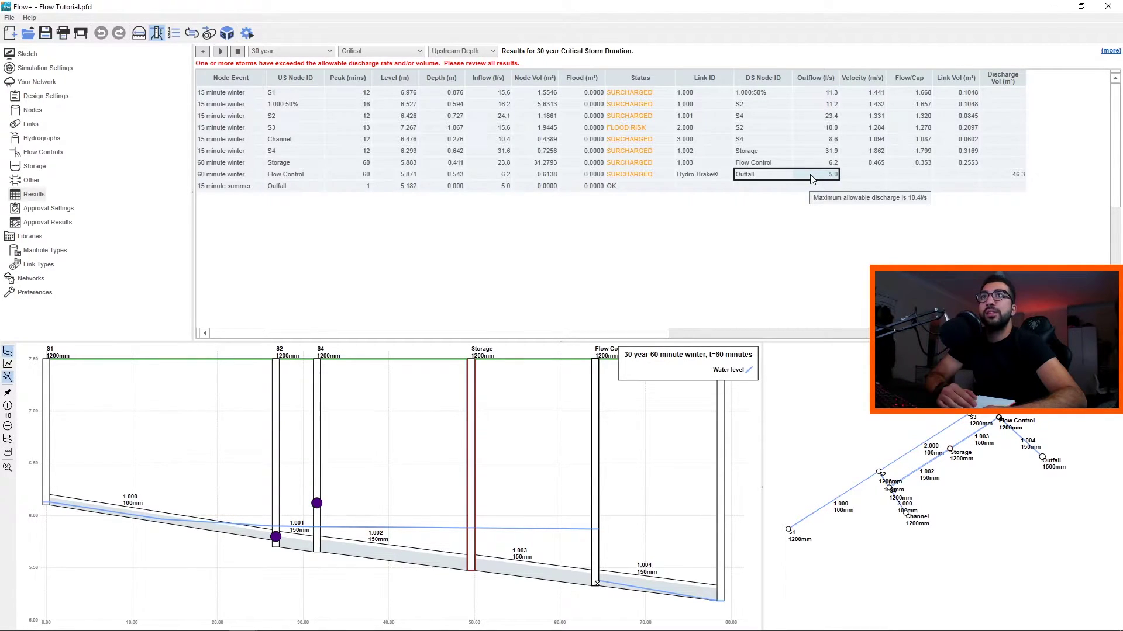
Step: Show the 100 year +30% CC results and plot long sections from flooded nodes S1 and S3
left_click(288, 53)
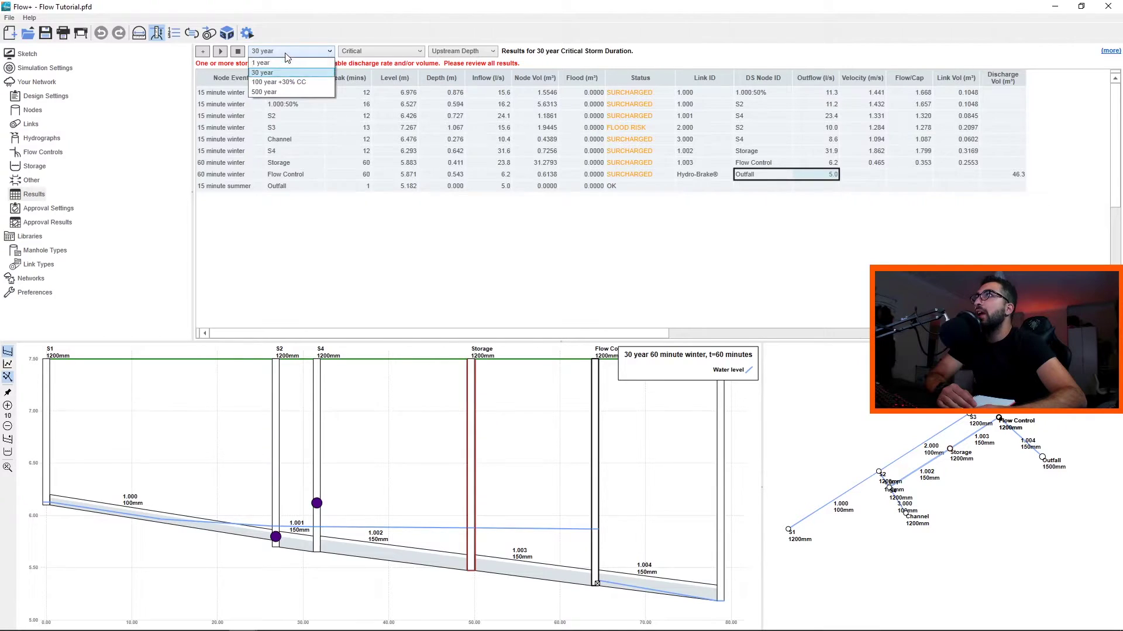
left_click(283, 83)
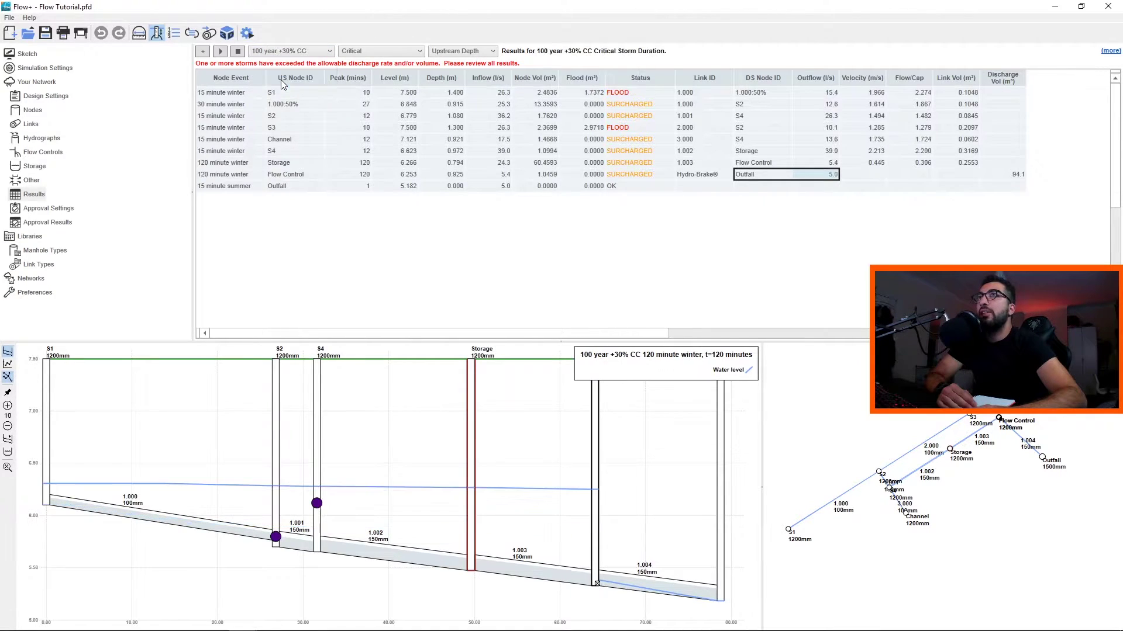
left_click(618, 96)
left_click(584, 94)
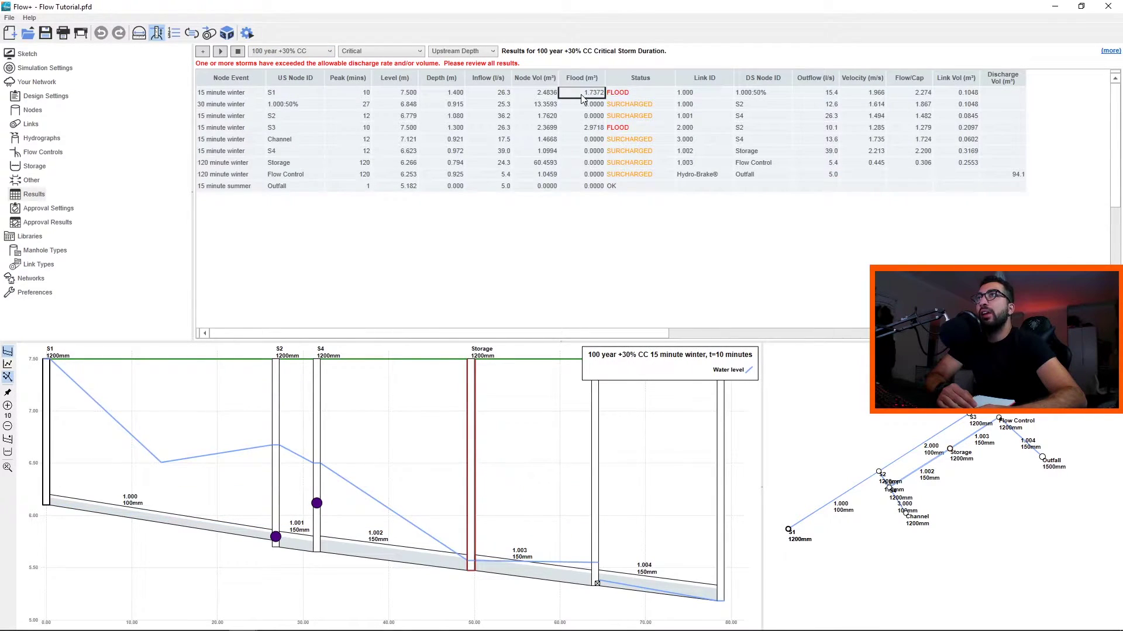
left_click(585, 129)
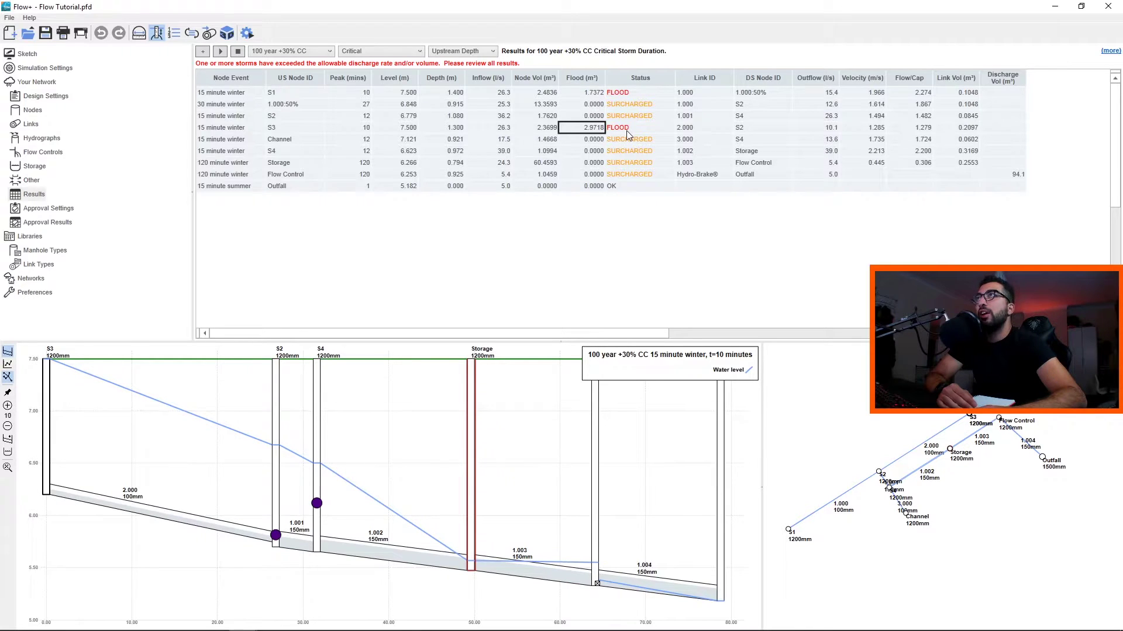
Step: Switch to the 500 year results and check S3's peak water level of 7.500
left_click(290, 51)
left_click(275, 92)
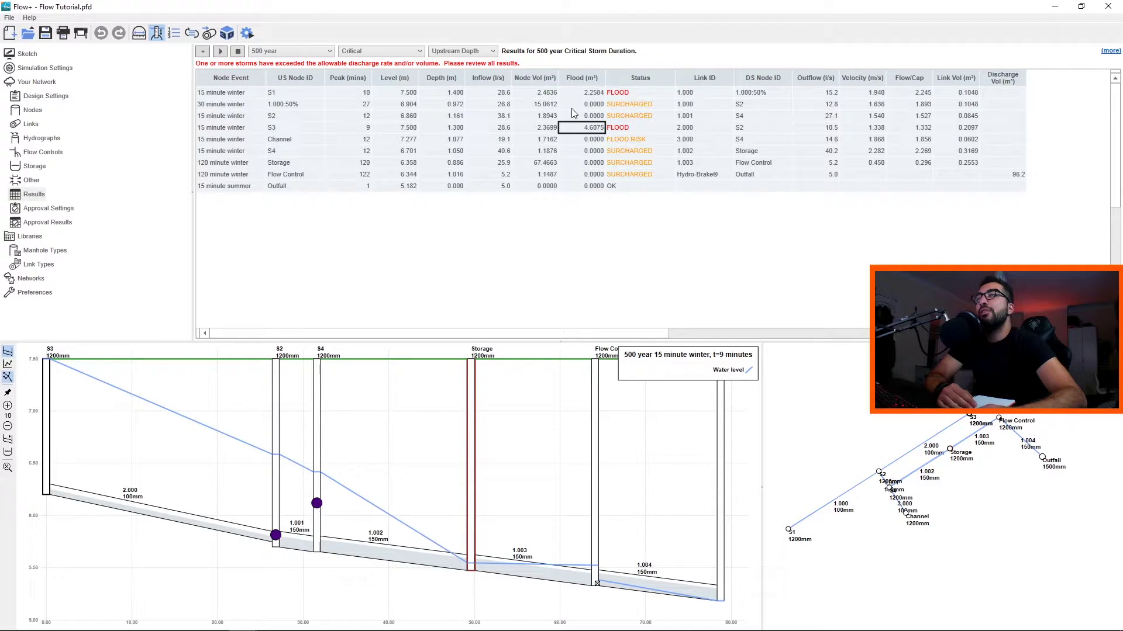
mouse_move(834, 183)
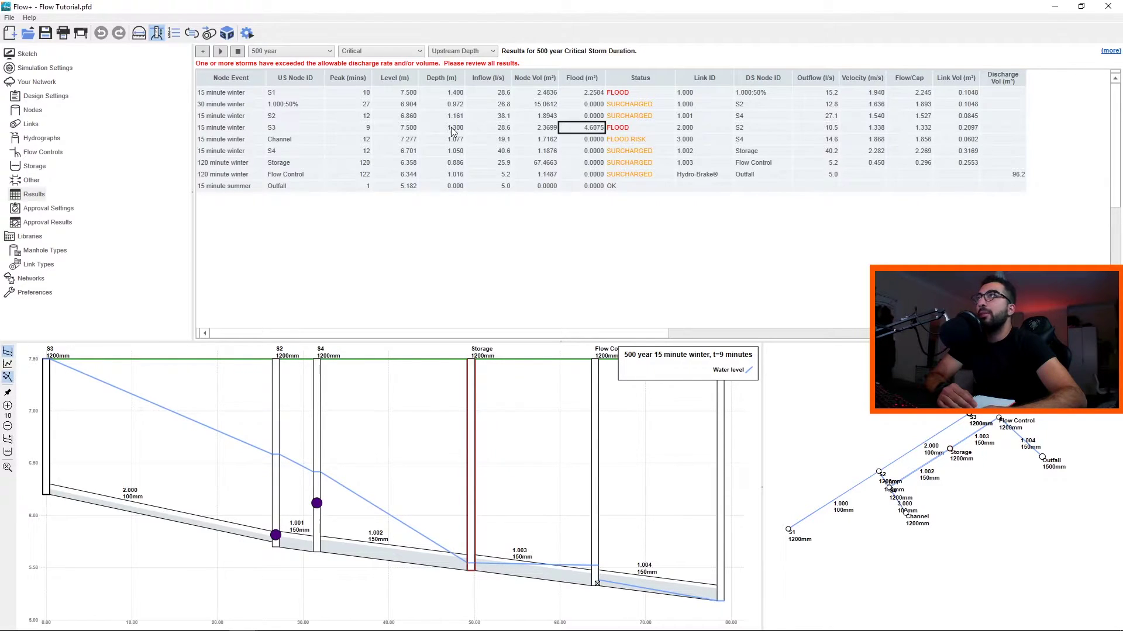
left_click(375, 128)
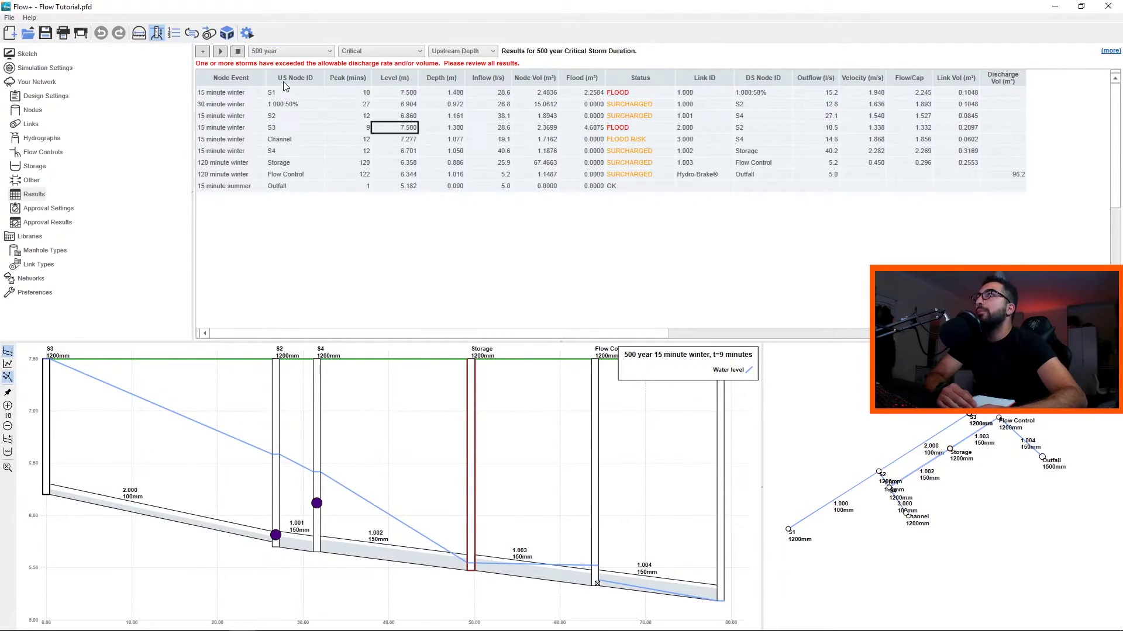
mouse_move(826, 179)
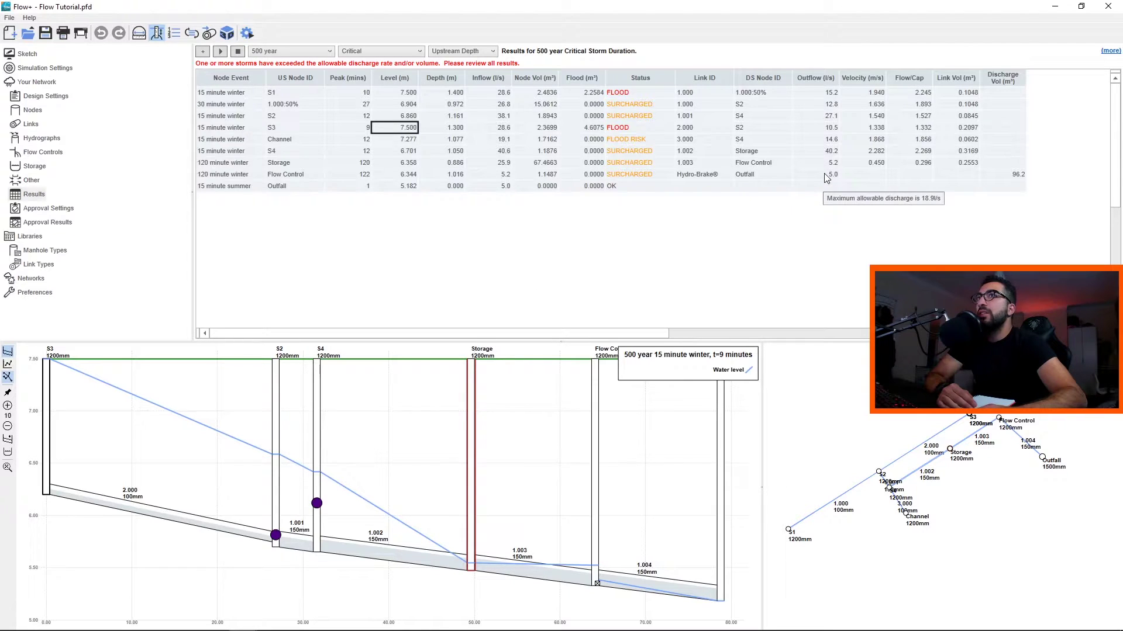
left_click(44, 152)
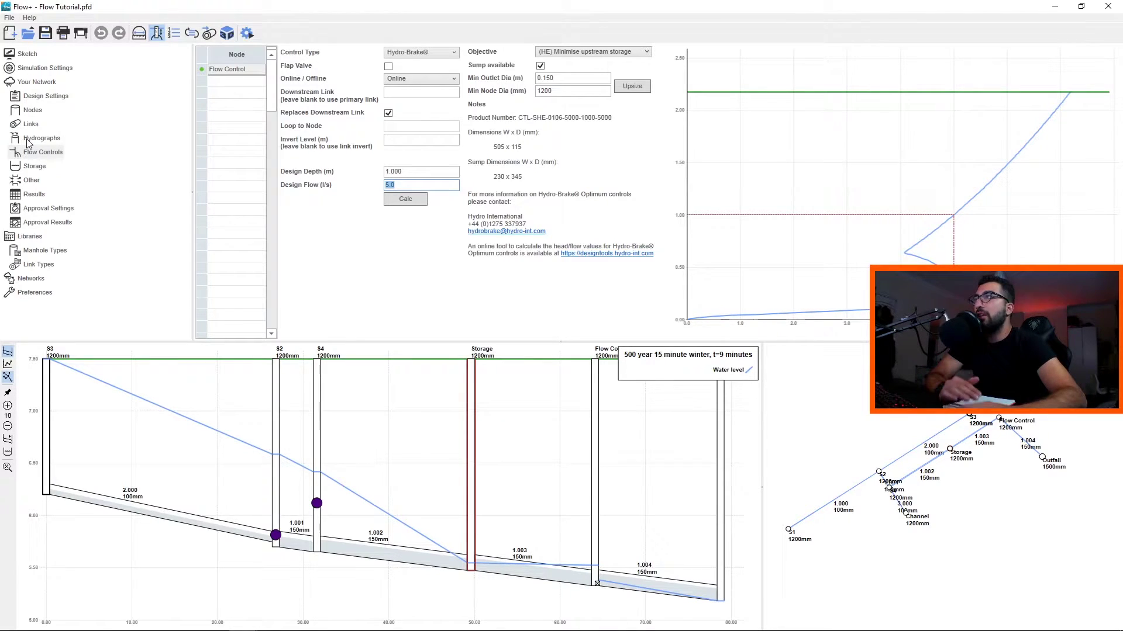
left_click(41, 195)
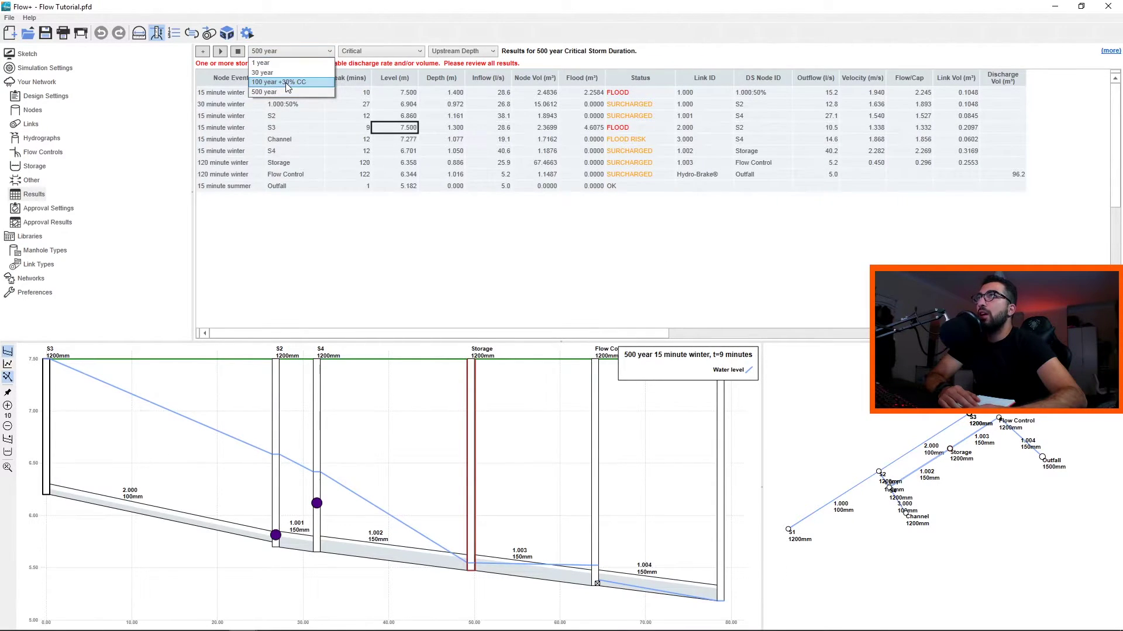
Step: Open the 100 year +30% CC results in Flow 3D, with Flow+ snapped to the right half
left_click(275, 86)
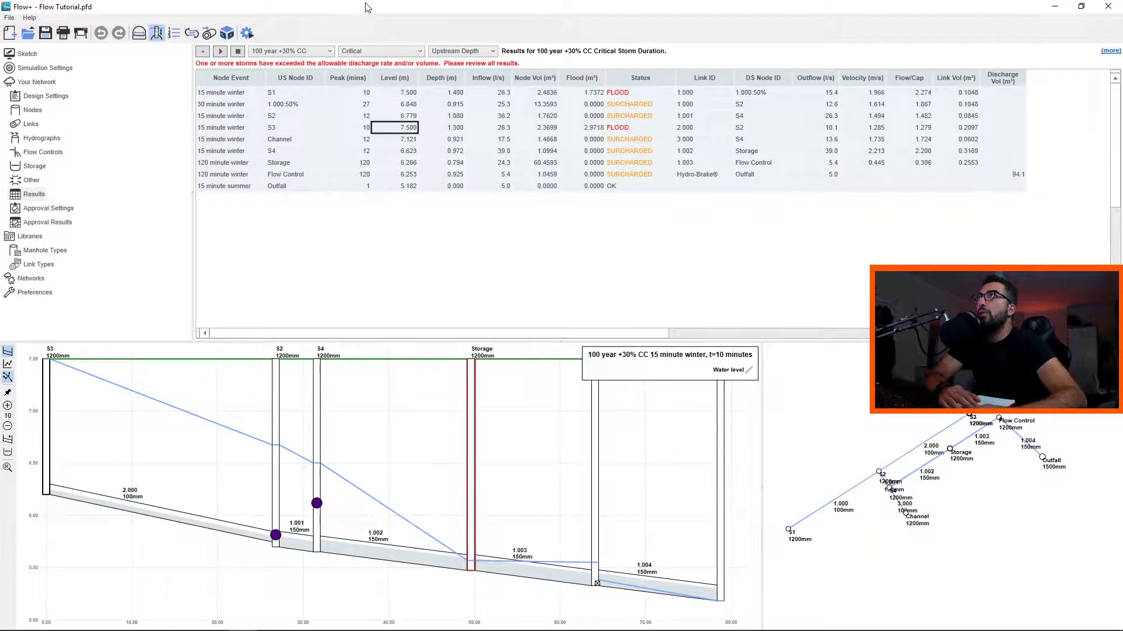
left_click(227, 33)
left_click_drag(1117, 124, 1118, 125)
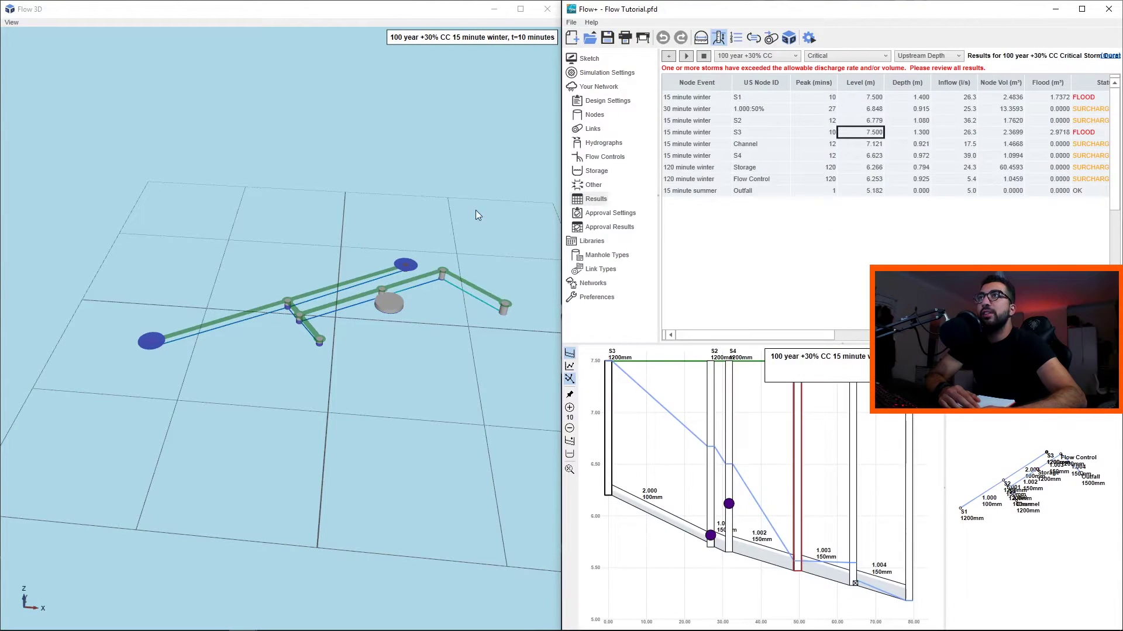
Step: Play the water-level animation and orbit the 3D view to a top-down look at the manholes
left_click_drag(405, 303, 357, 286)
scroll(262, 344, "up", 5)
left_click(686, 56)
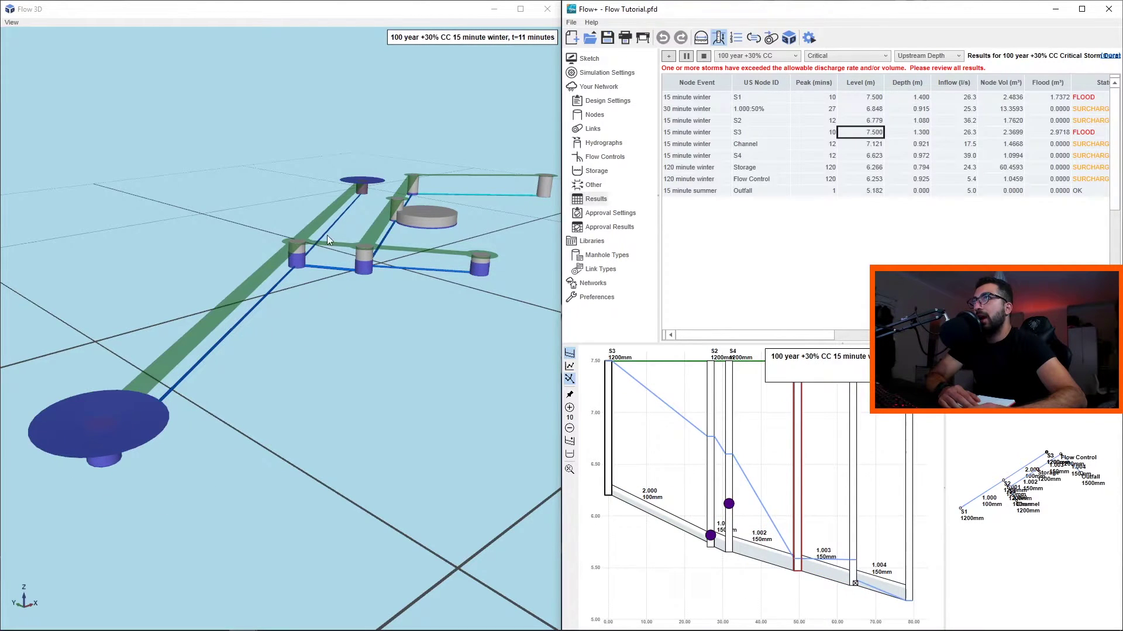
scroll(425, 224, "up", 5)
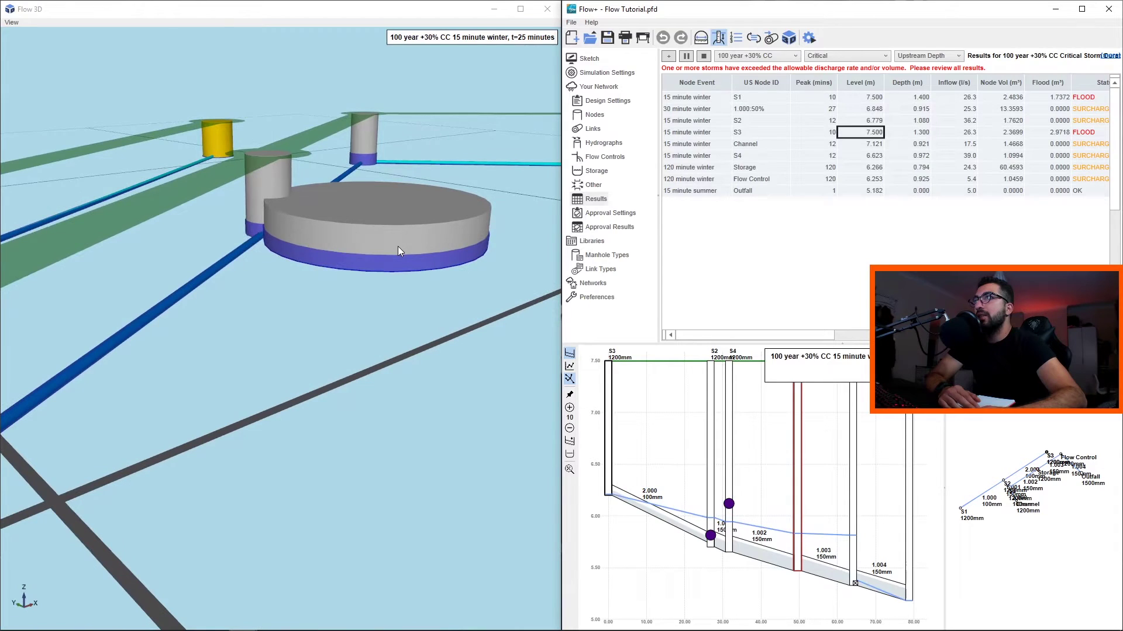
scroll(354, 308, "down", 5)
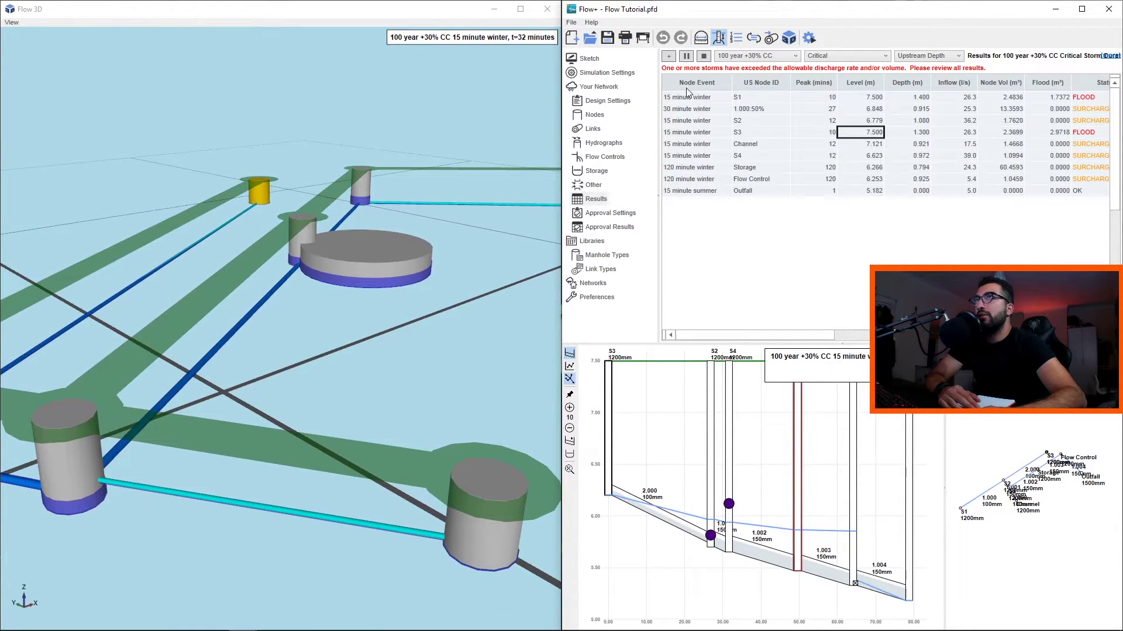
scroll(262, 305, "down", 5)
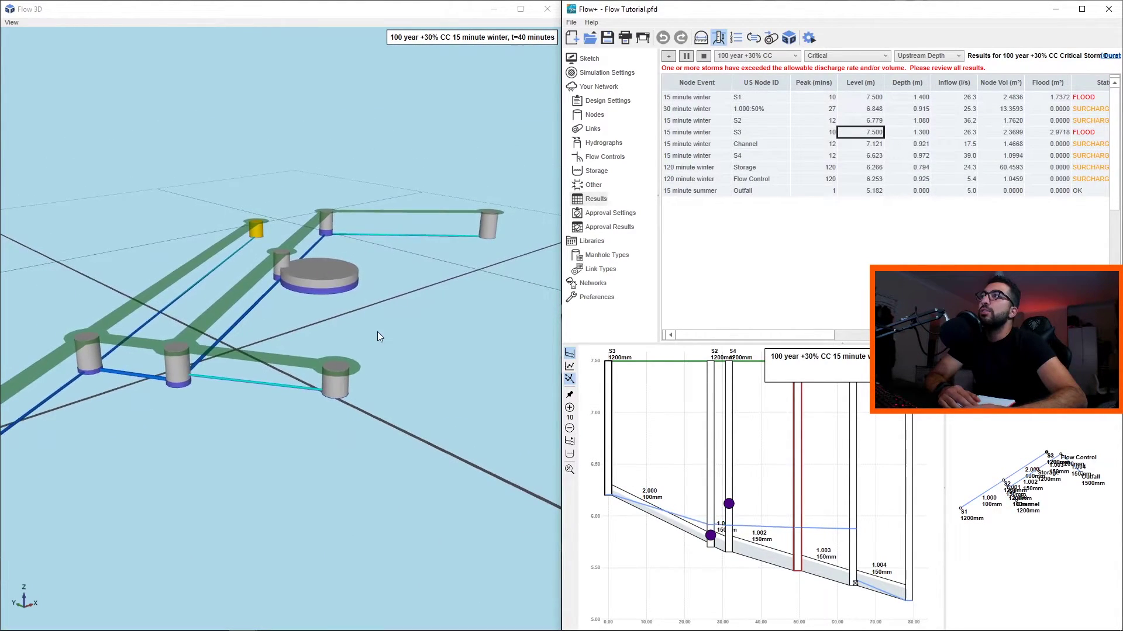
left_click_drag(377, 336, 386, 297)
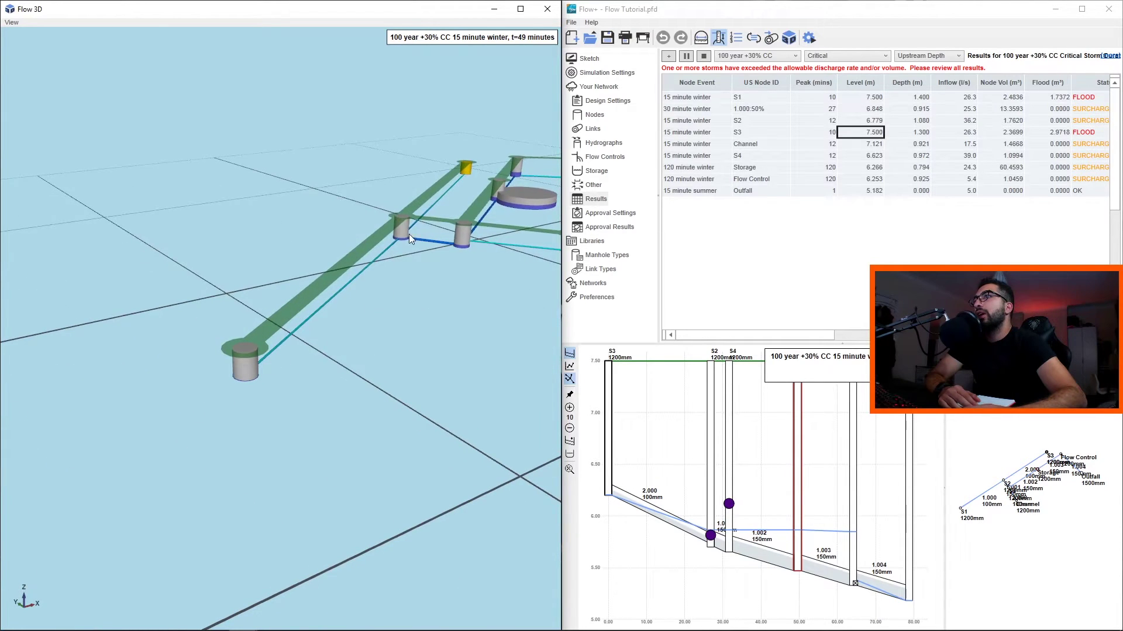
scroll(461, 236, "down", 3)
left_click_drag(452, 233, 439, 265)
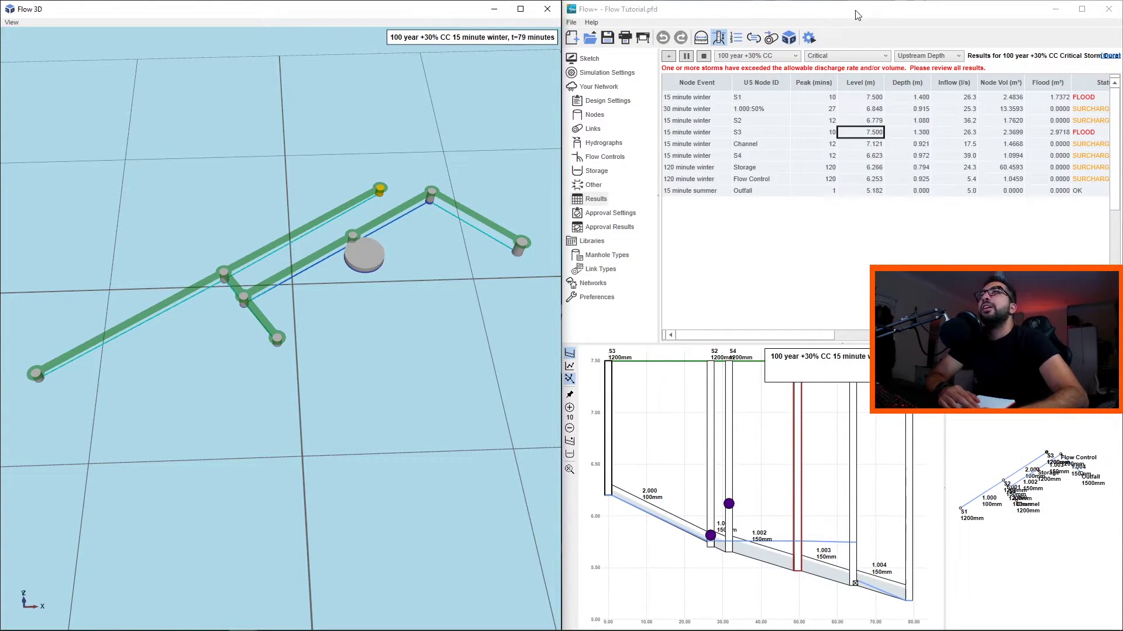
Step: Maximize Flow+ and open the Design Report preview, enlarged to full screen
left_click(1090, 15)
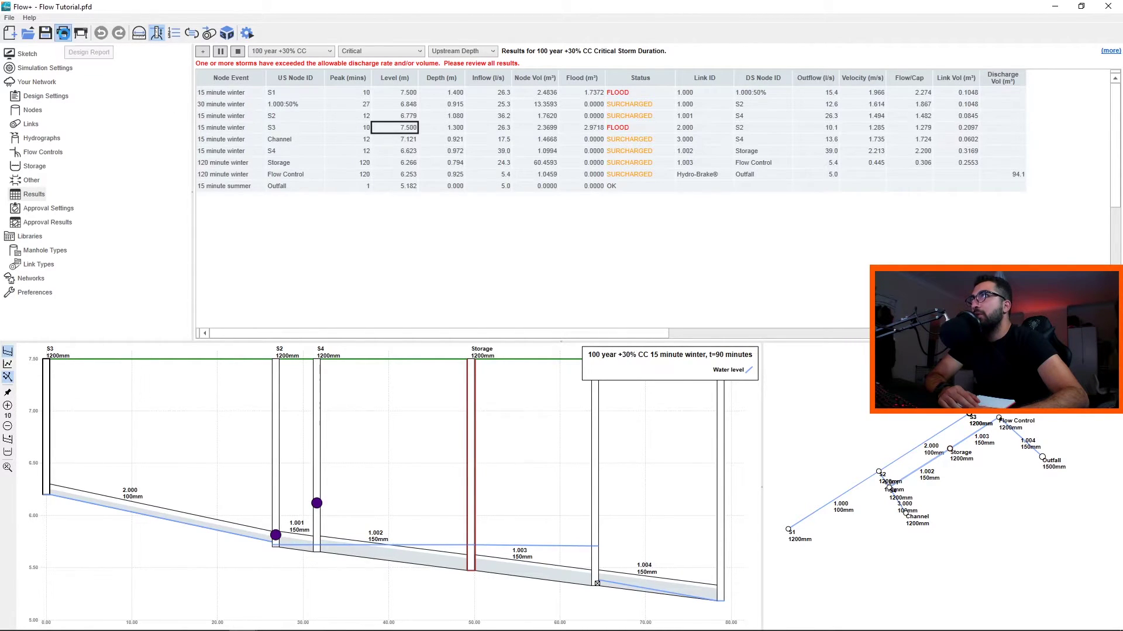
left_click(63, 33)
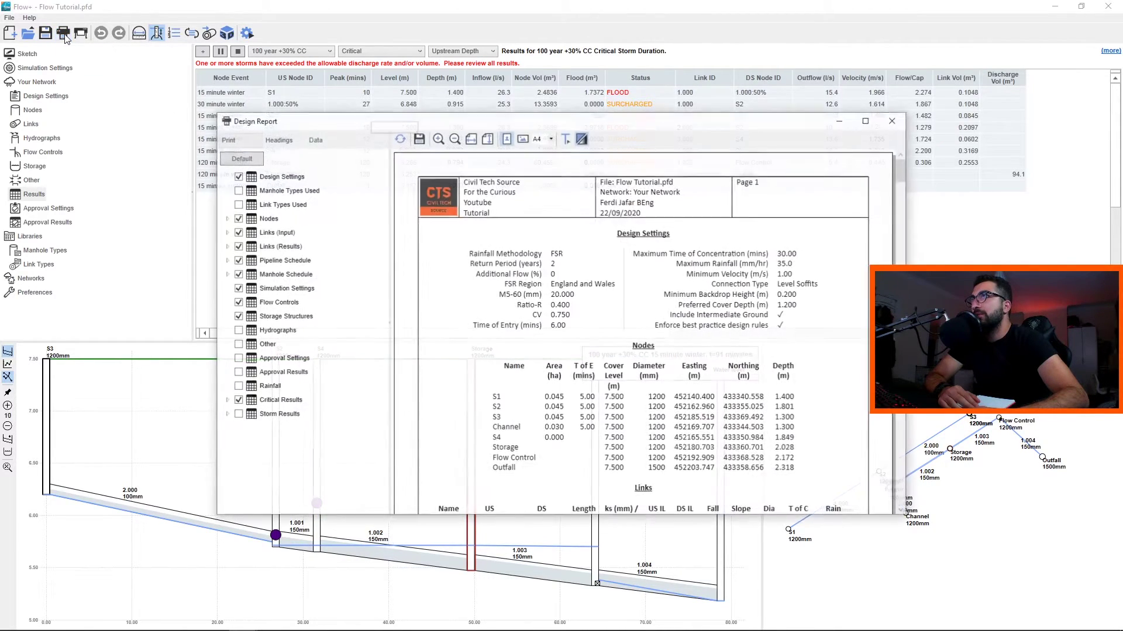
left_click(868, 120)
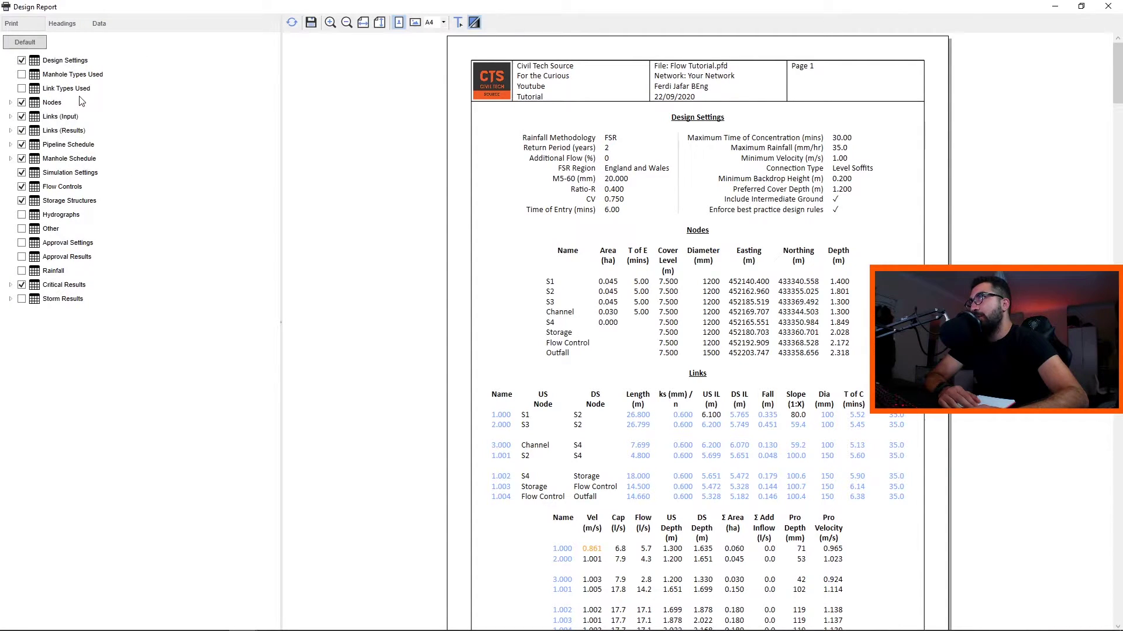
left_click(23, 103)
left_click(22, 117)
left_click(22, 130)
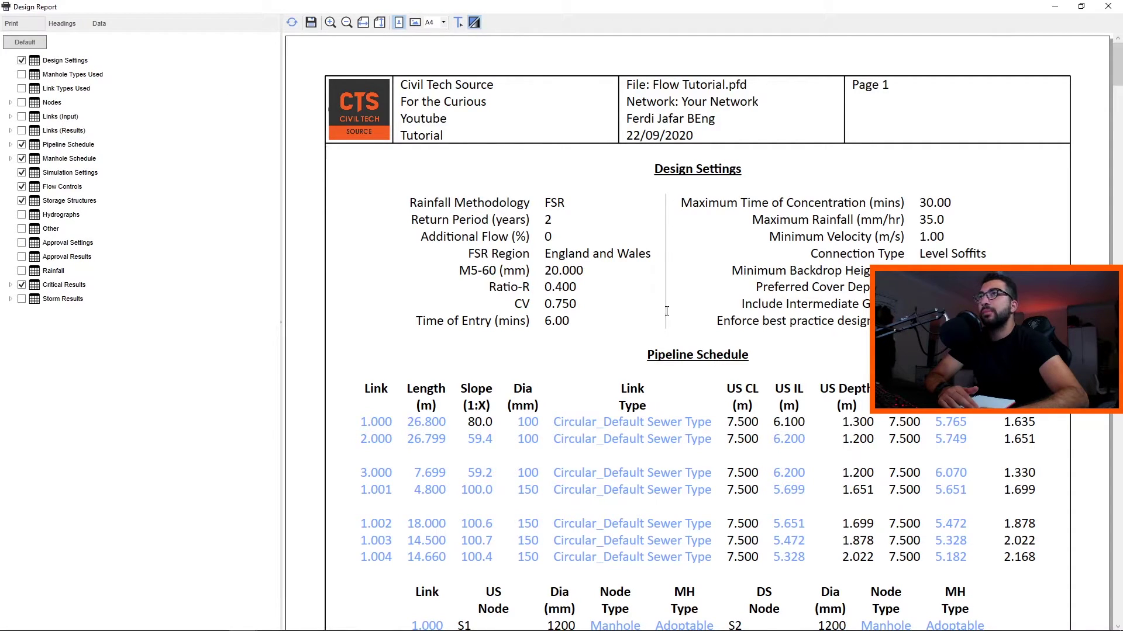
left_click(292, 22)
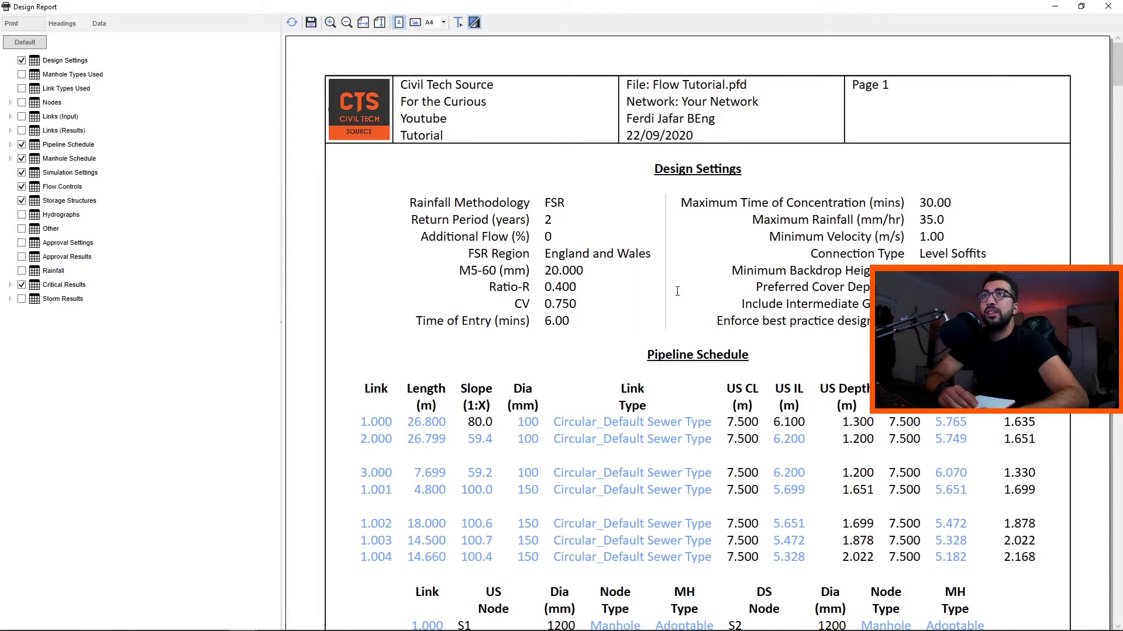
scroll(962, 166, "down", 2)
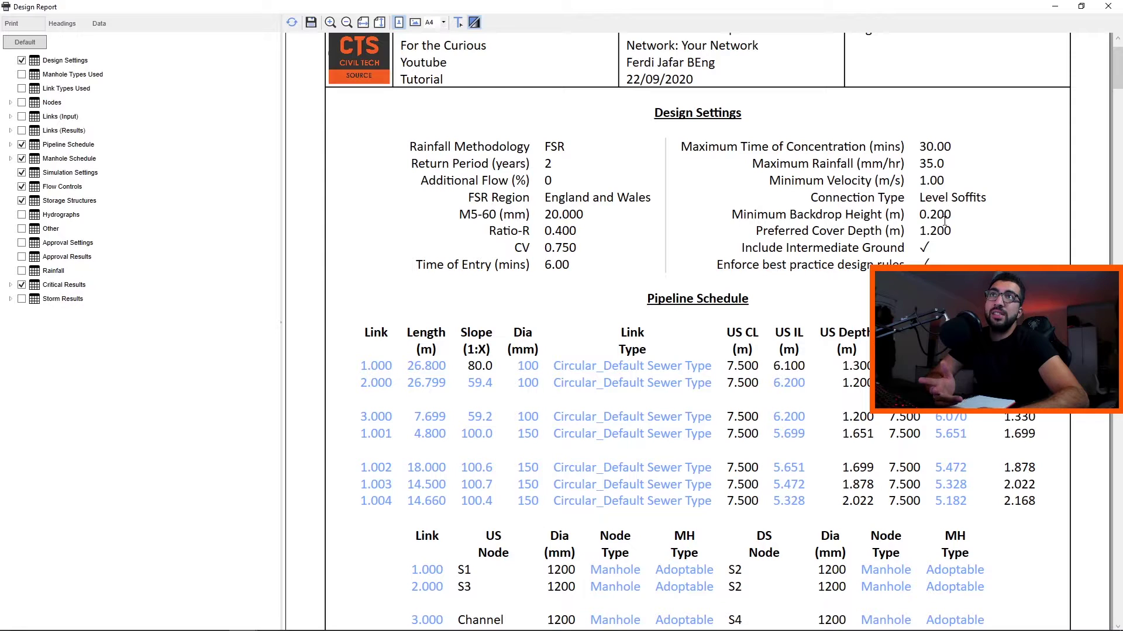
scroll(944, 222, "down", 7)
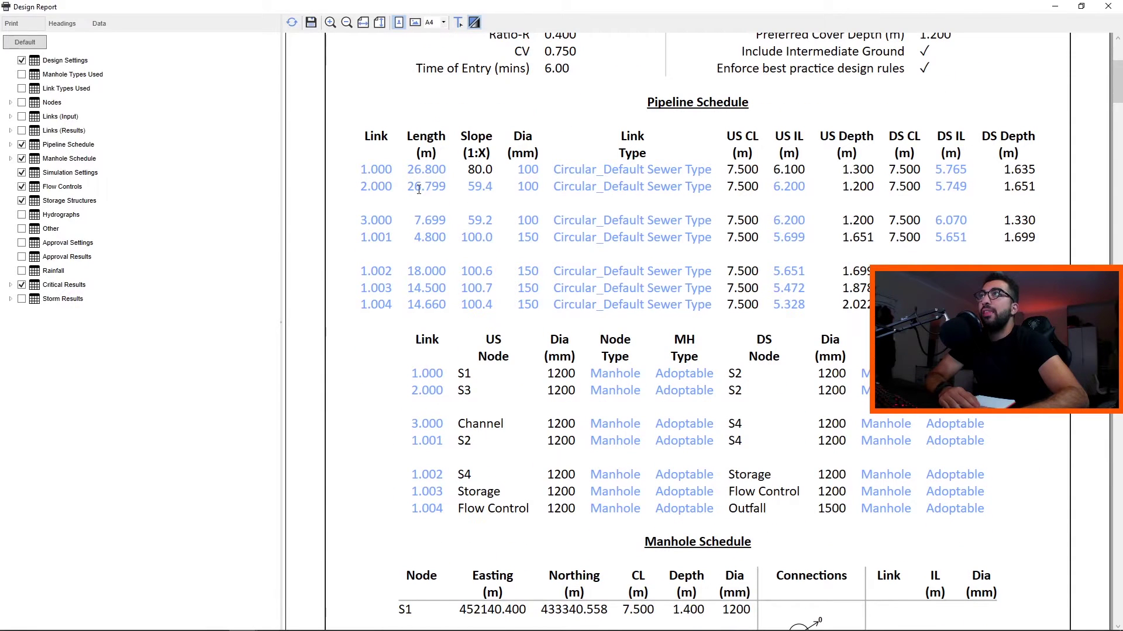
scroll(386, 174, "up", 6)
scroll(715, 387, "down", 13)
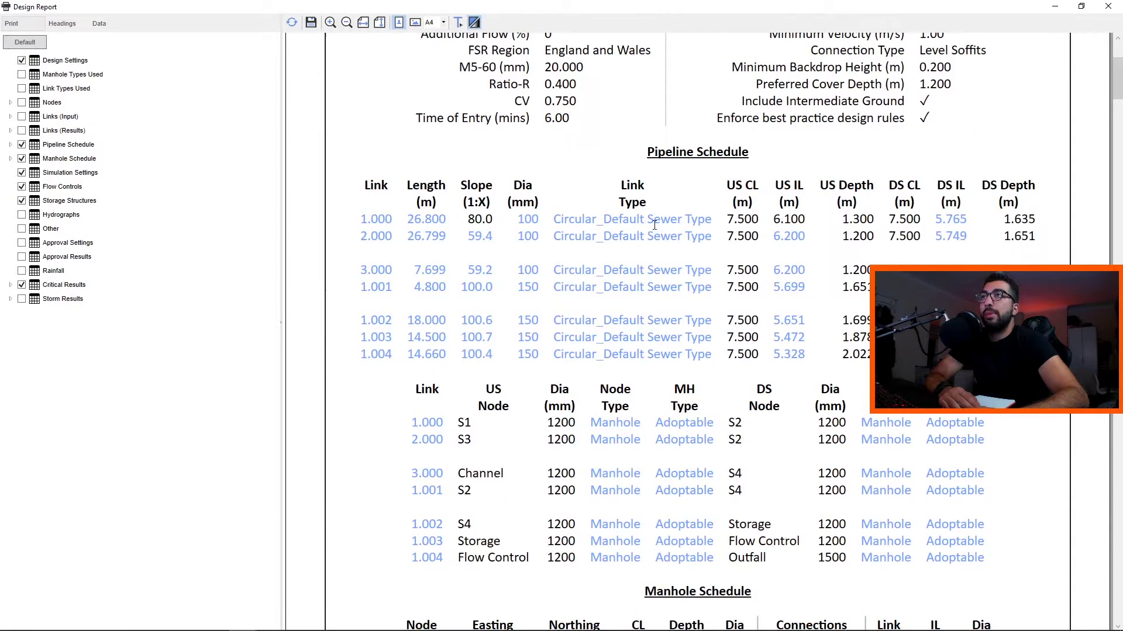
scroll(852, 294, "down", 20)
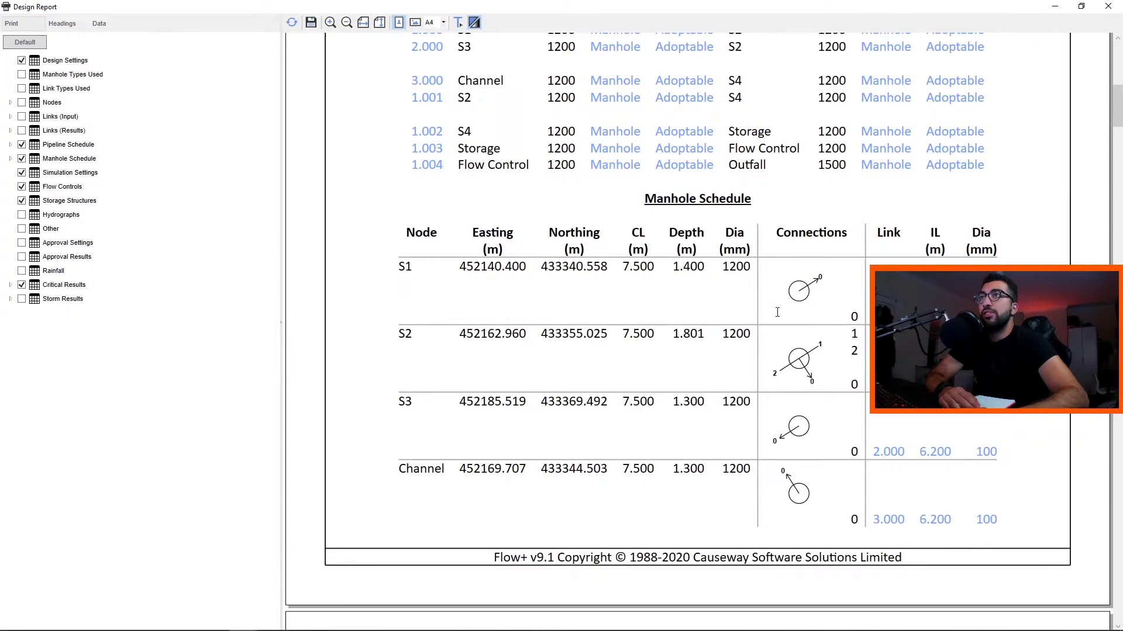
scroll(663, 321, "down", 8)
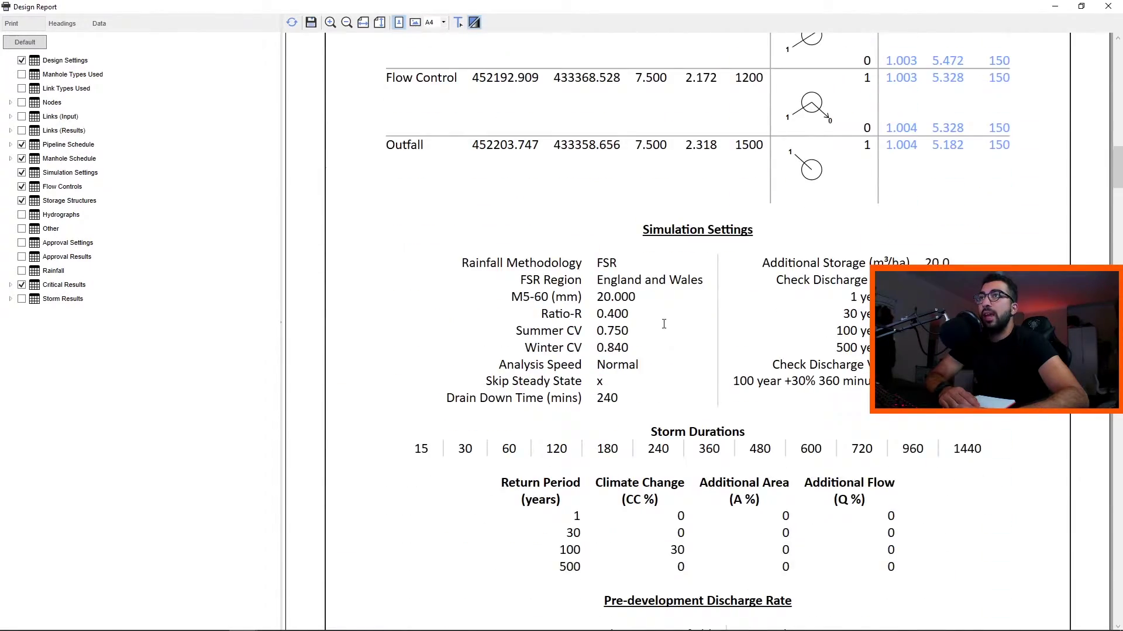
scroll(862, 320, "down", 3)
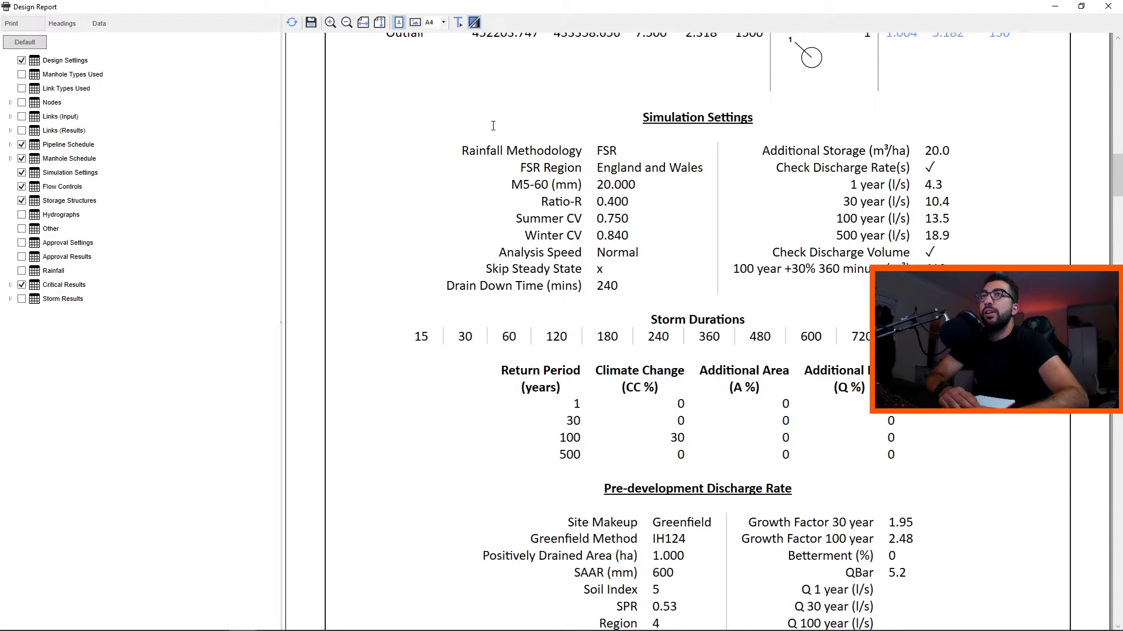
scroll(860, 297, "up", 17)
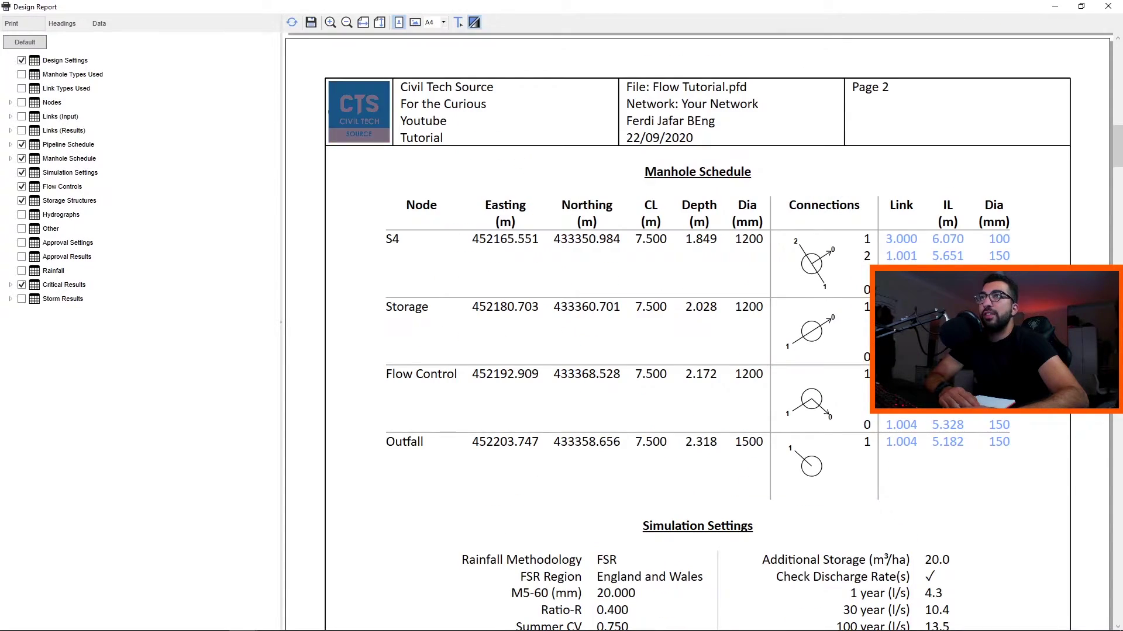
scroll(855, 375, "down", 9)
scroll(854, 393, "down", 7)
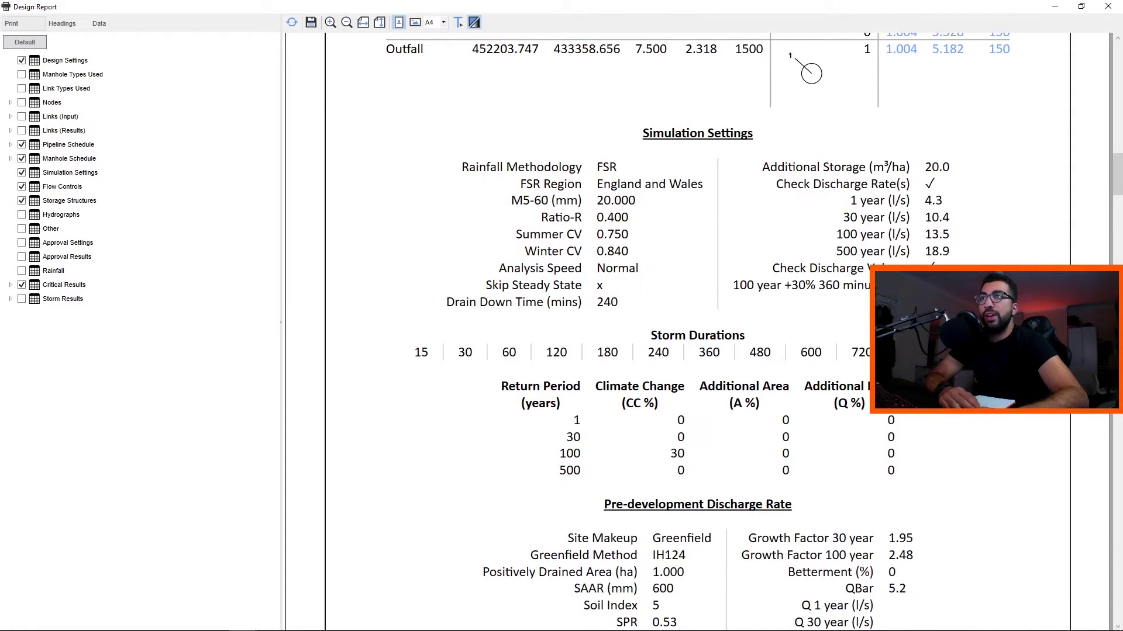
scroll(667, 137, "up", 14)
scroll(668, 137, "down", 20)
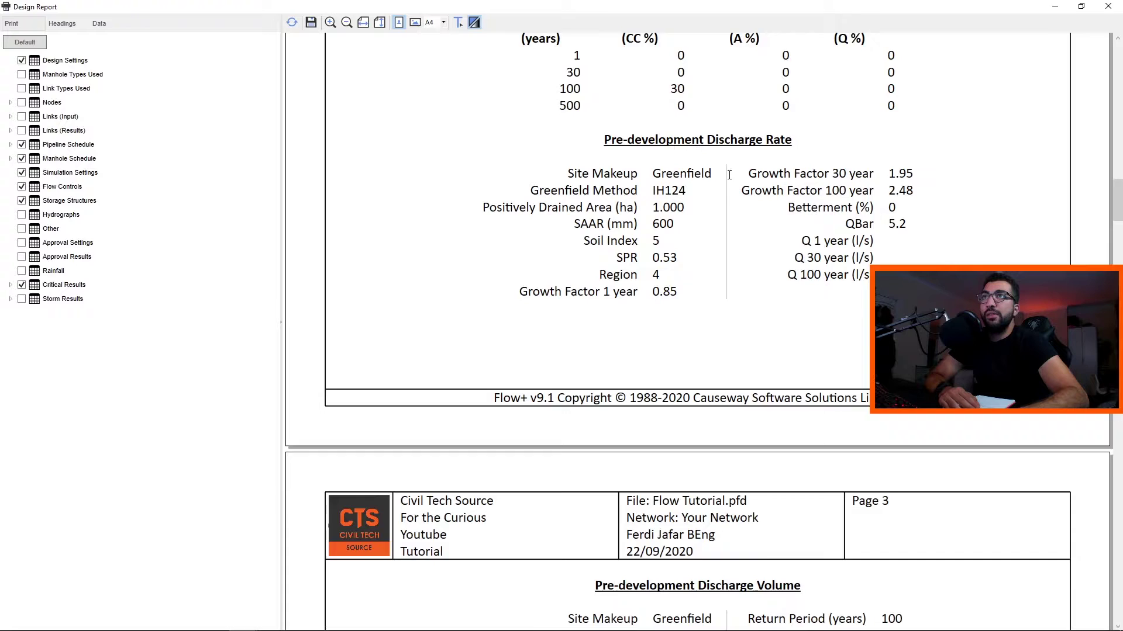
scroll(729, 174, "down", 15)
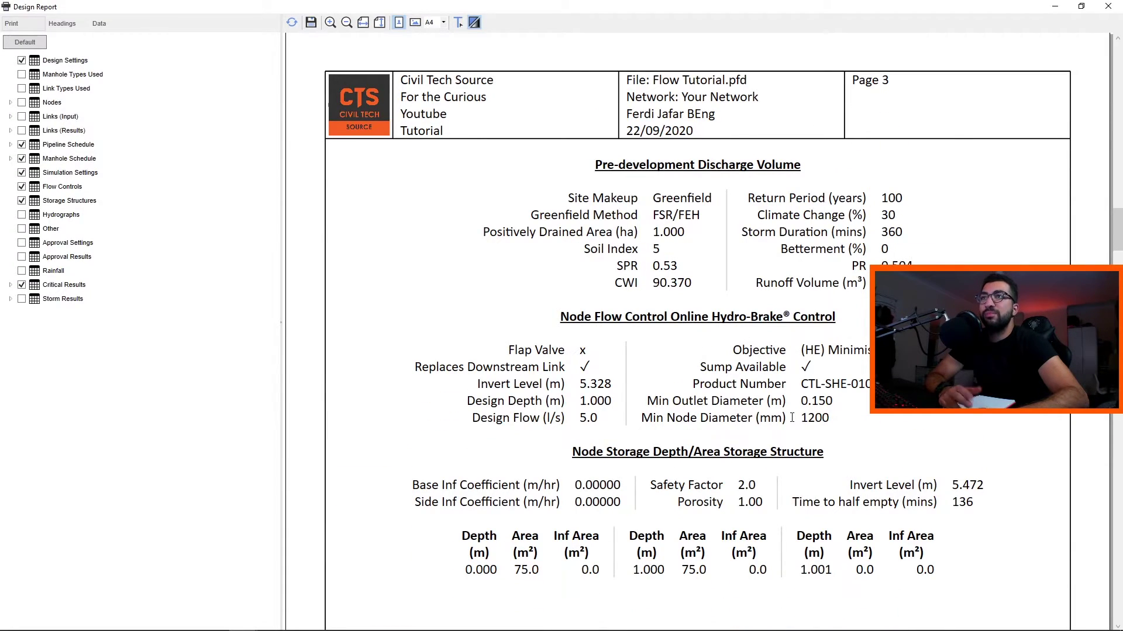
scroll(836, 423, "down", 2)
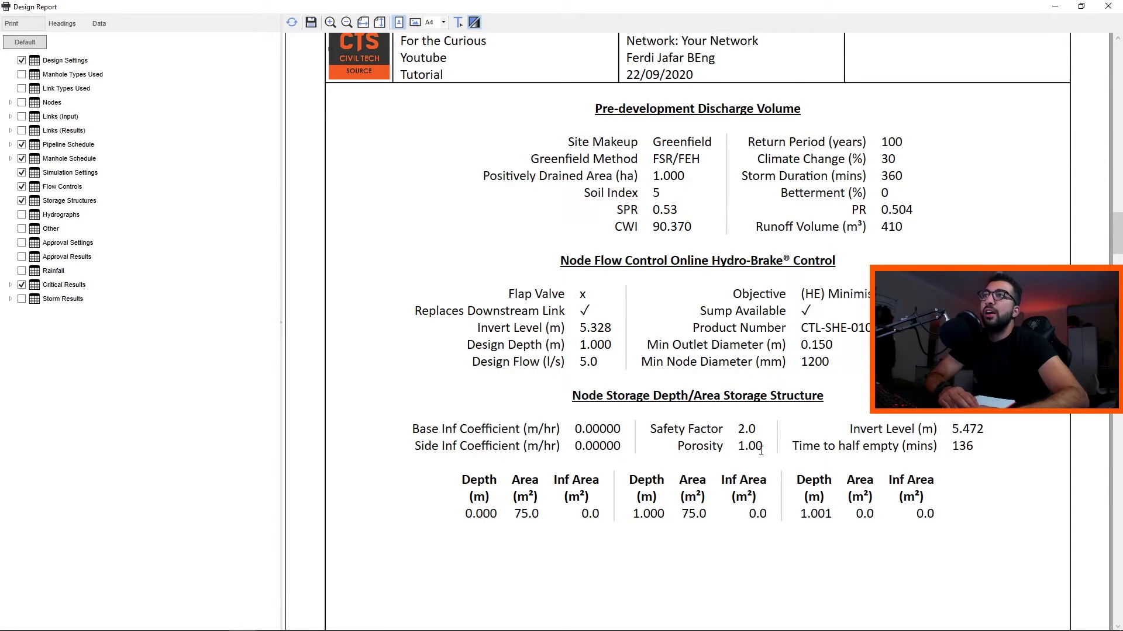
scroll(761, 450, "down", 6)
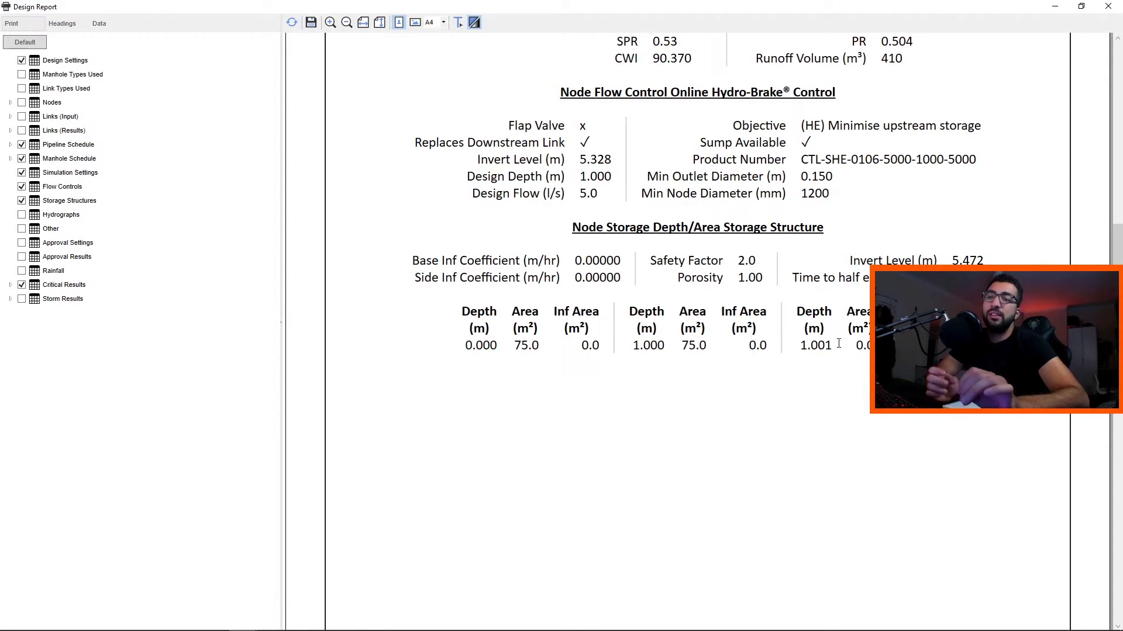
scroll(810, 408, "down", 10)
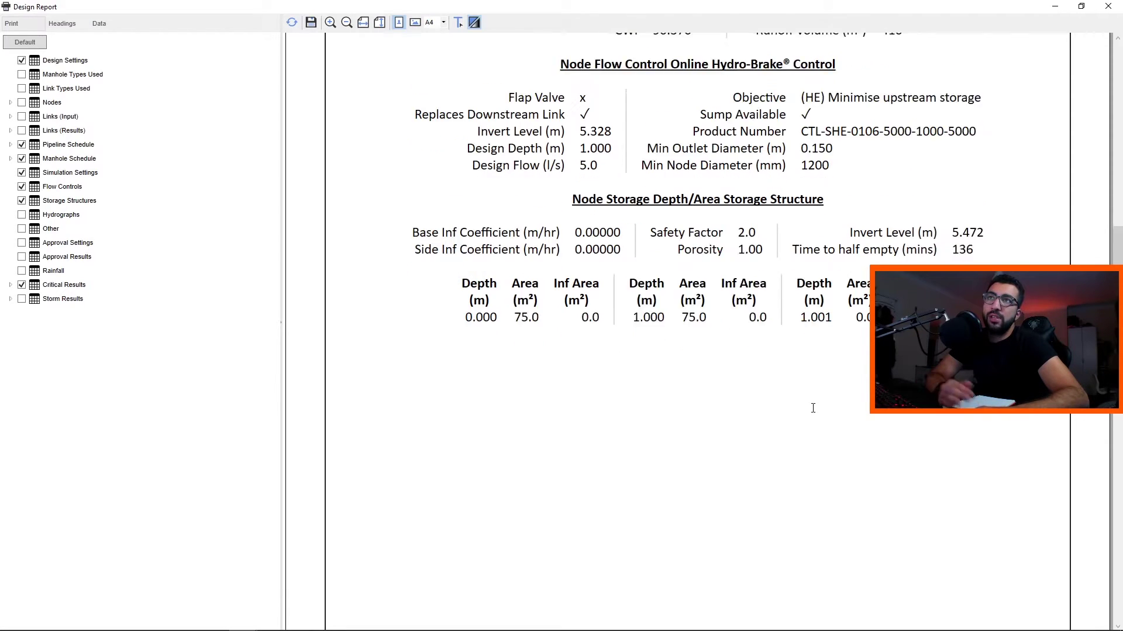
scroll(760, 407, "down", 10)
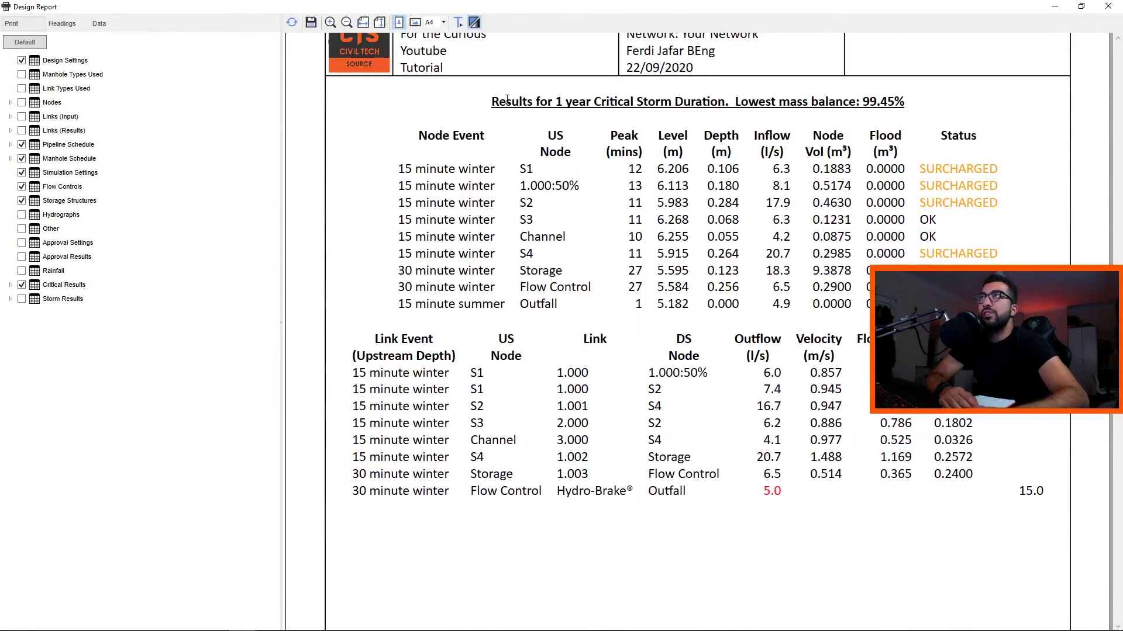
scroll(756, 351, "down", 15)
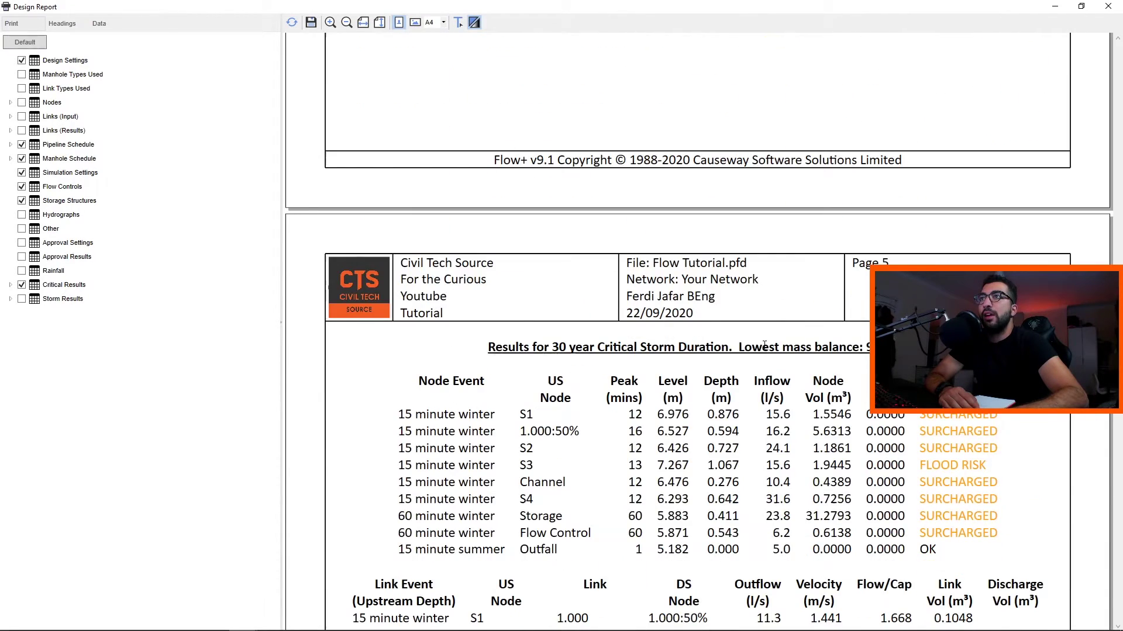
scroll(756, 350, "down", 10)
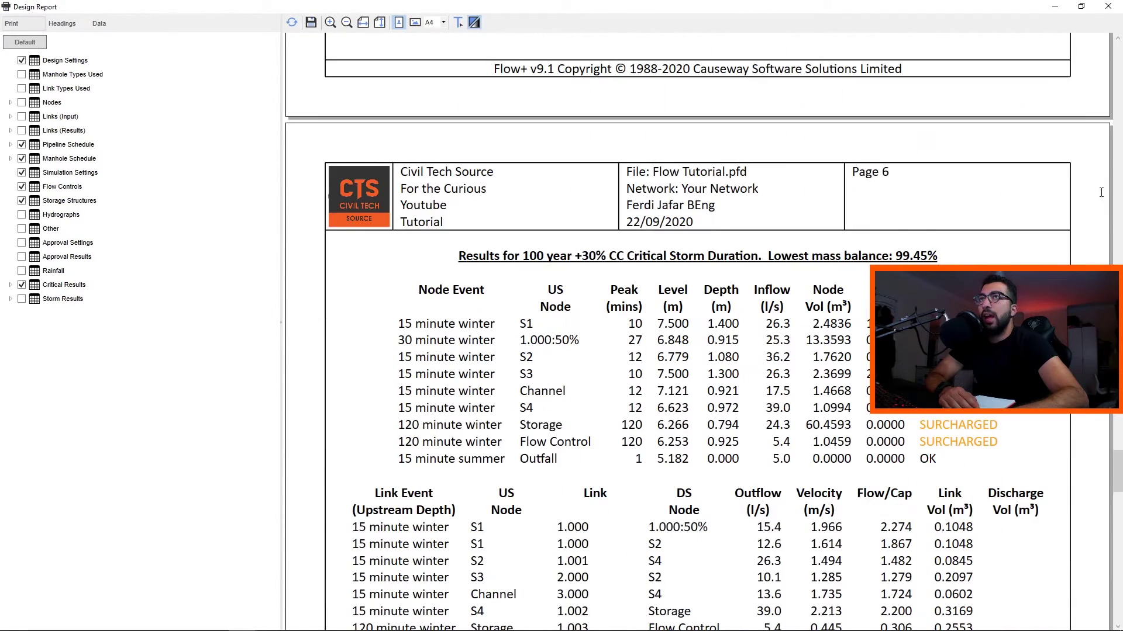
left_click_drag(1117, 471, 1117, 64)
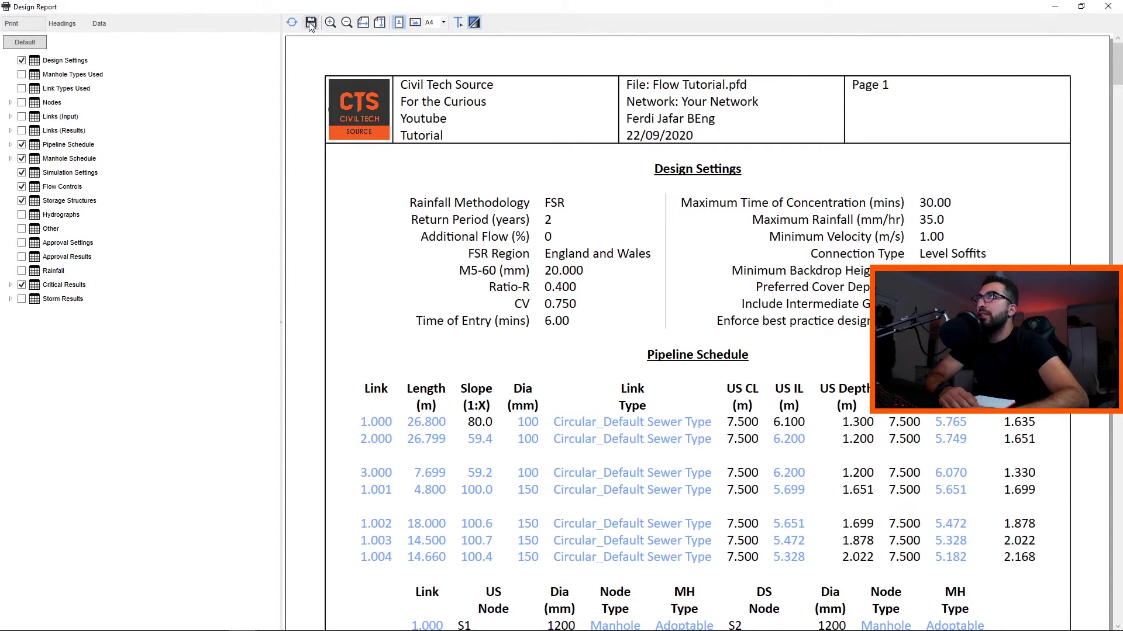
Step: Save the report as 'Simulation Results' PDF in Tutorial Templates\Flow and open it to check
left_click(311, 23)
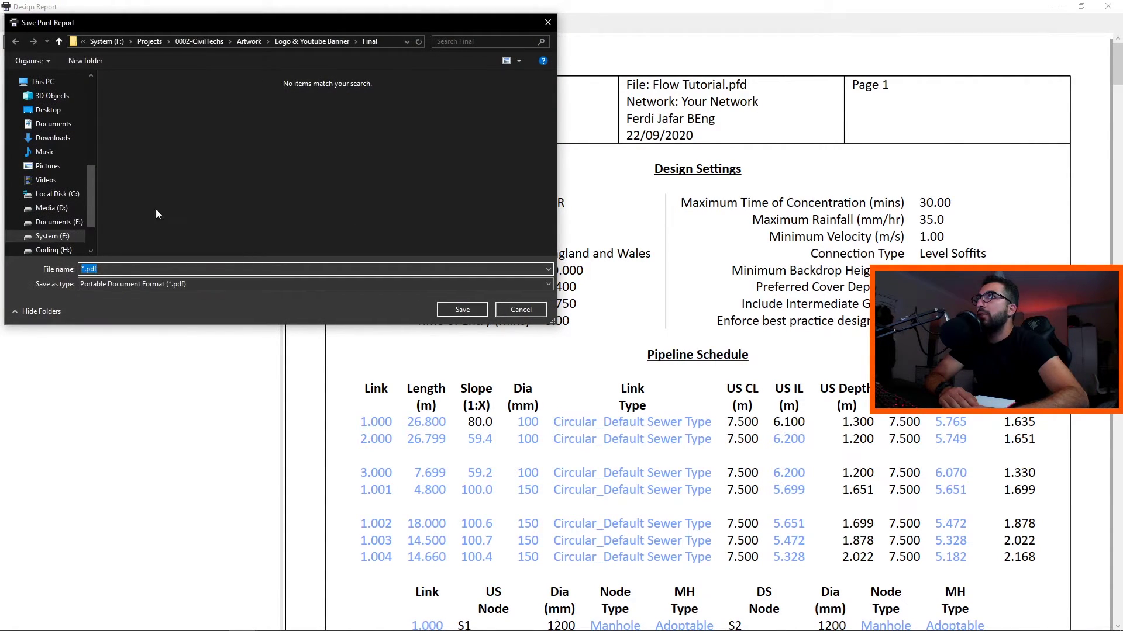
left_click(201, 41)
left_click(83, 269)
key("BackSpace")
type("Simul")
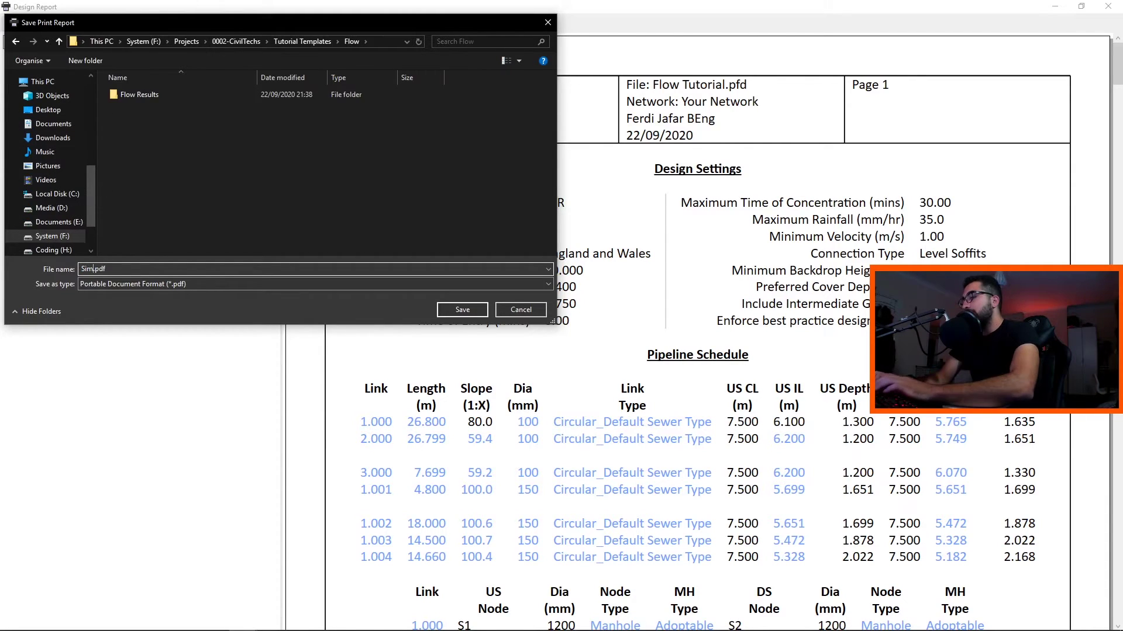
type("ation Resu")
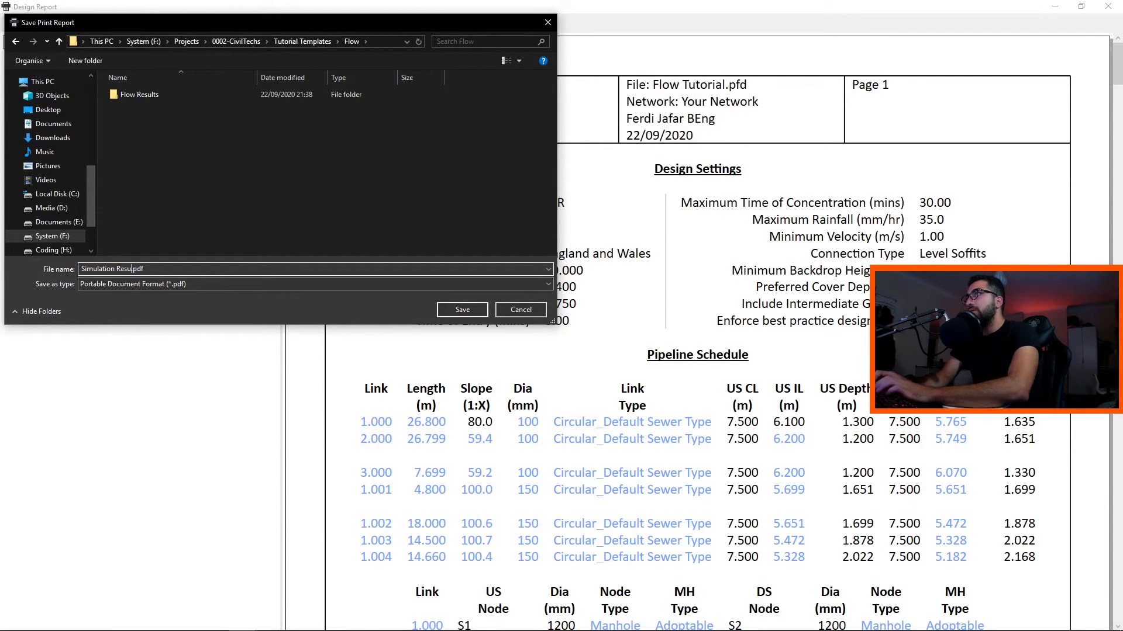
type("lts")
key("Return")
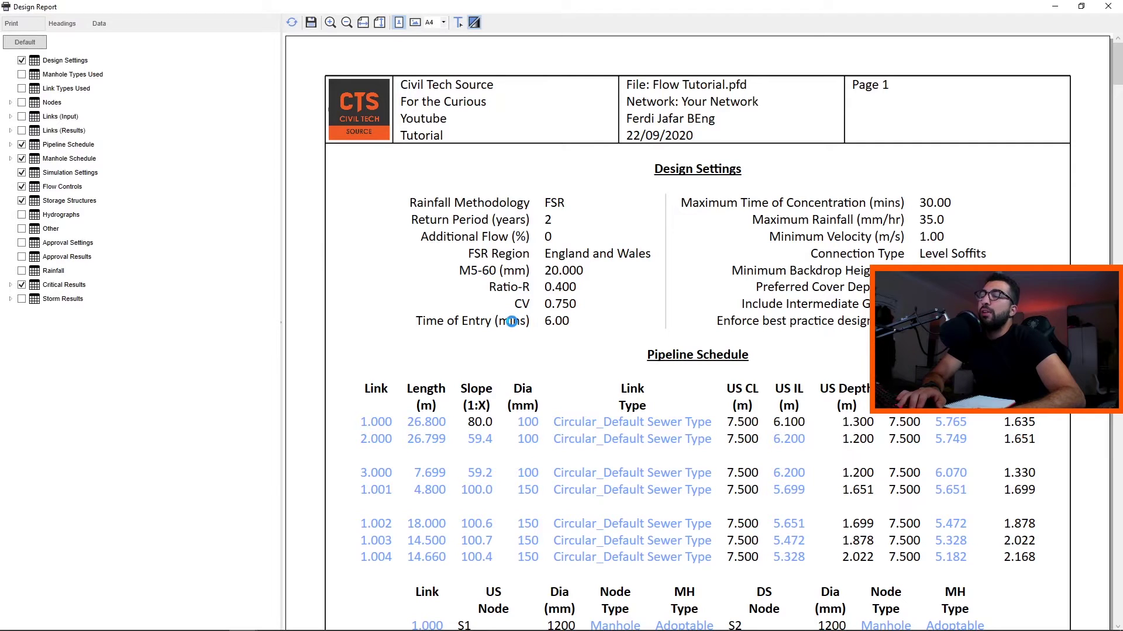
left_click(575, 364)
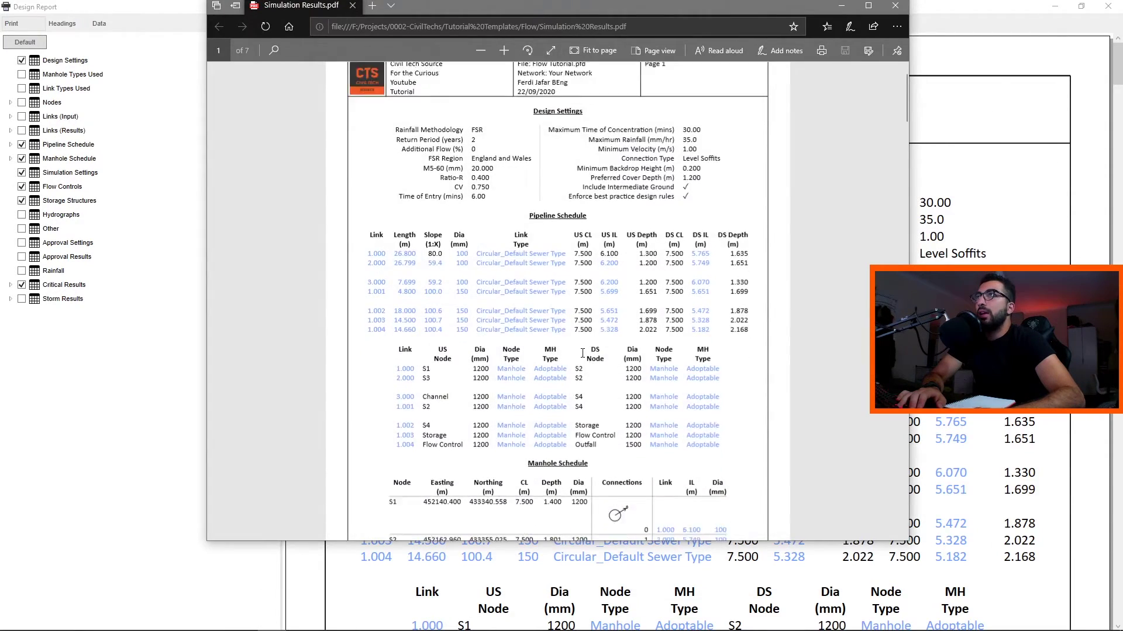
scroll(572, 414, "down", 10)
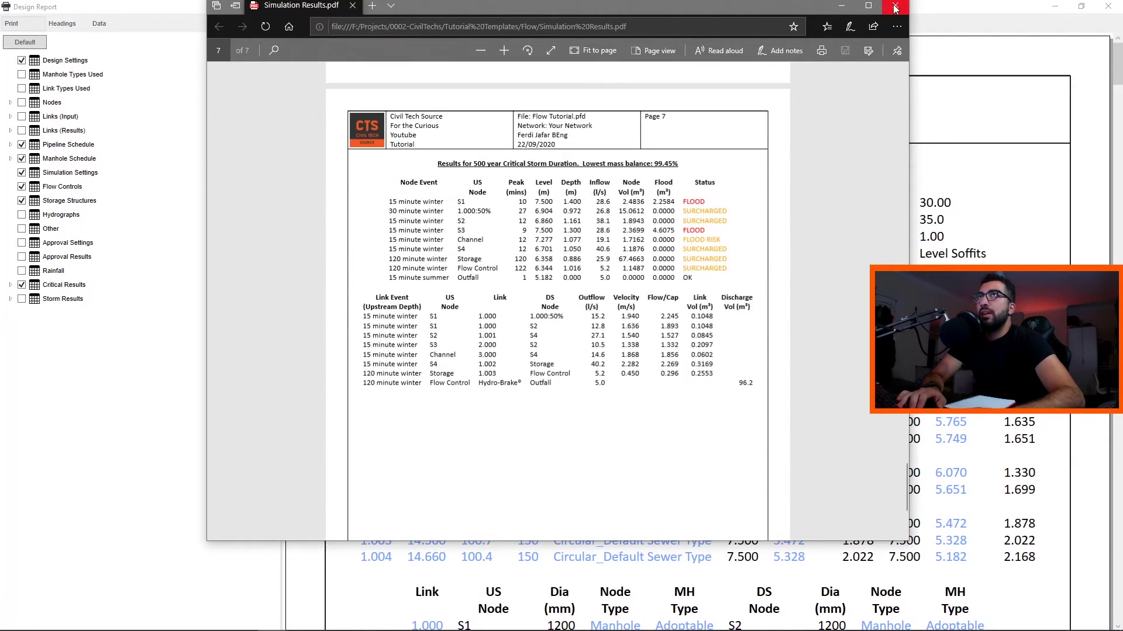
Step: Close the PDF viewer and enter 'Project X' as the report's Heading 1, refreshing the preview
left_click(202, 331)
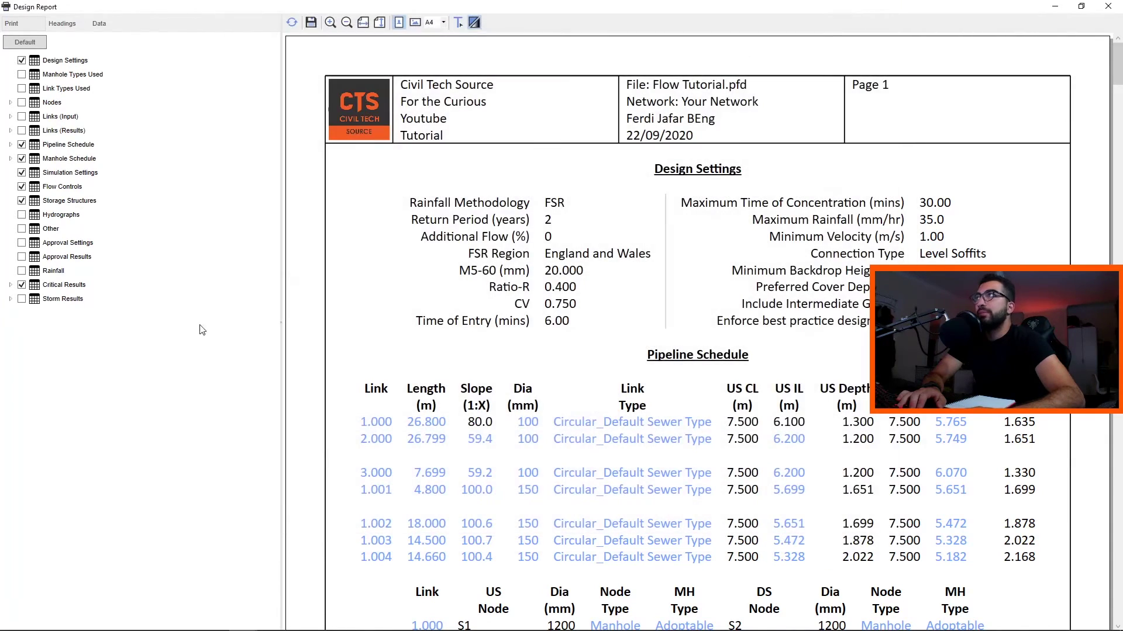
left_click(64, 25)
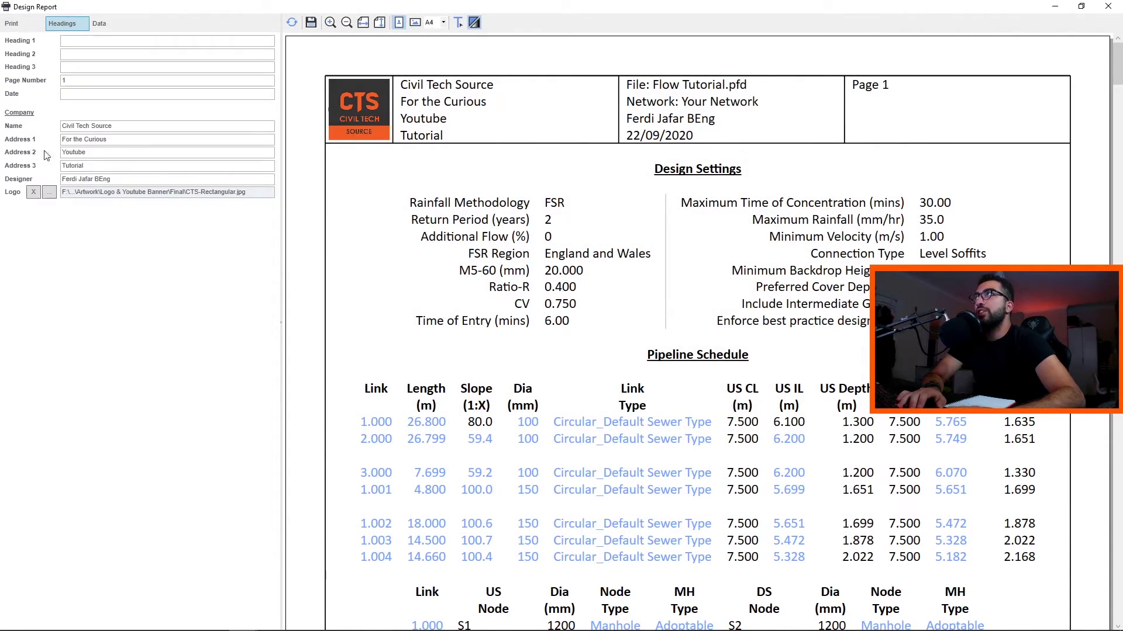
left_click(80, 42)
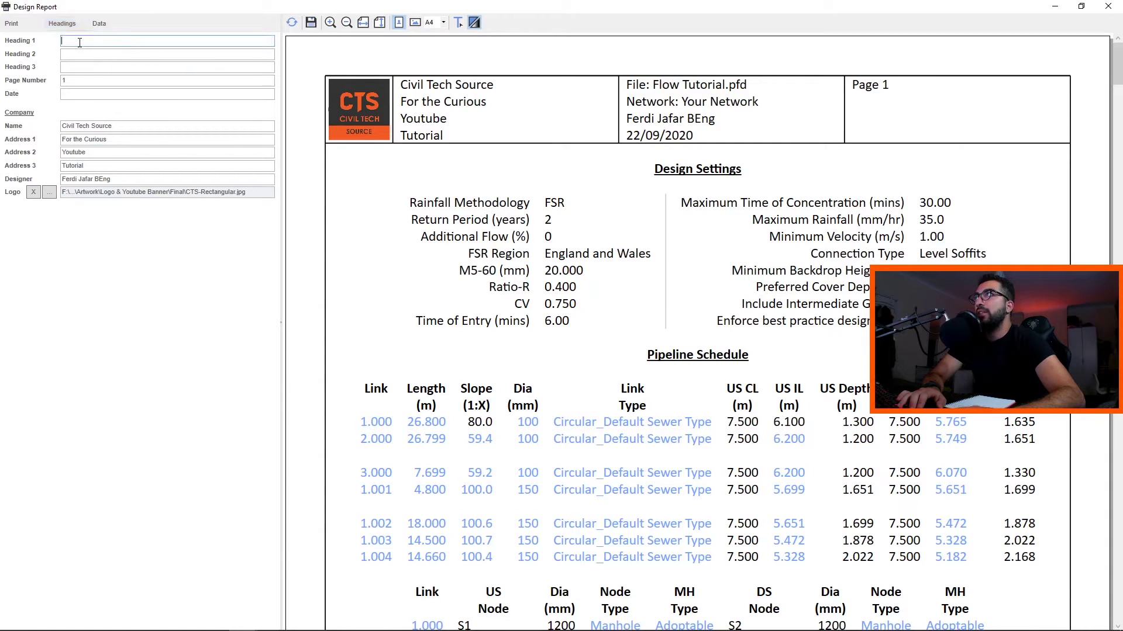
left_click(291, 24)
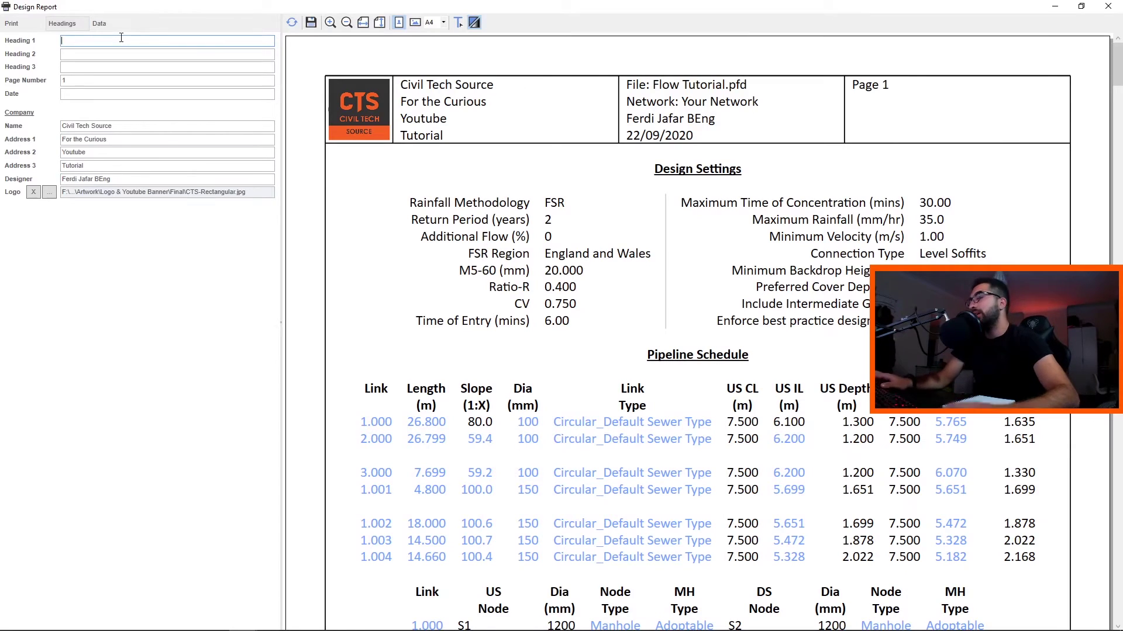
type("Project X")
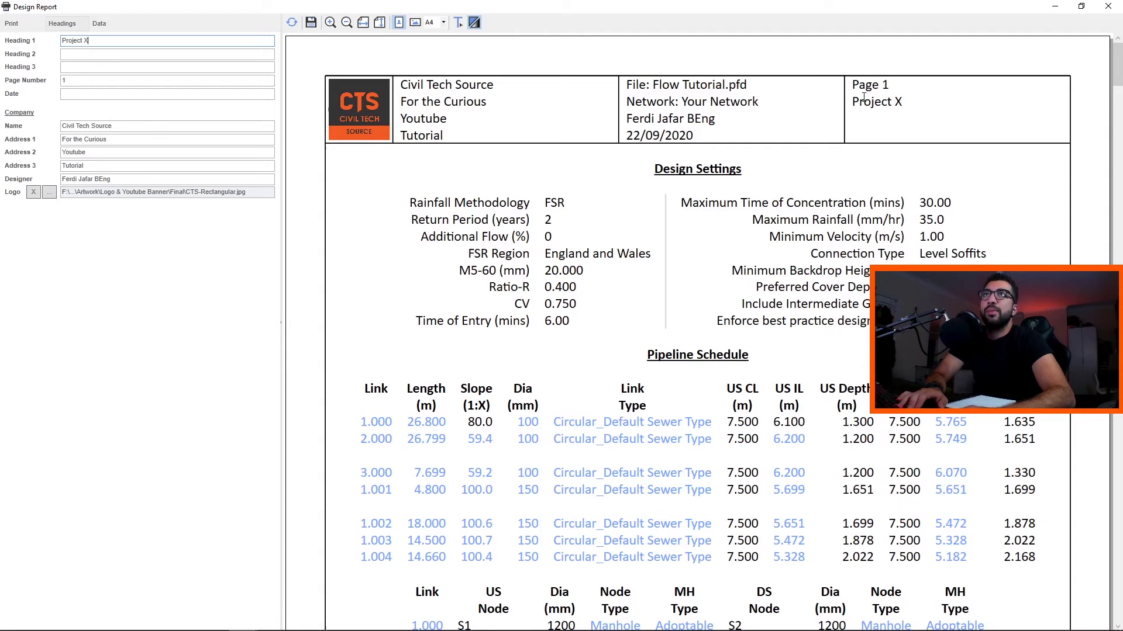
left_click(933, 104)
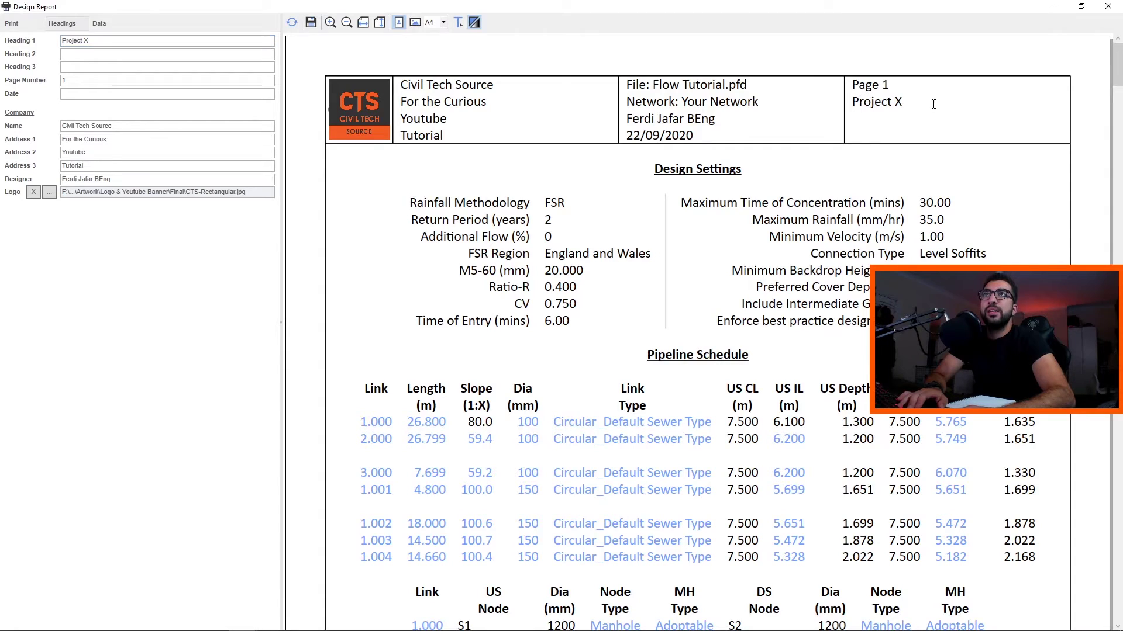
left_click(107, 23)
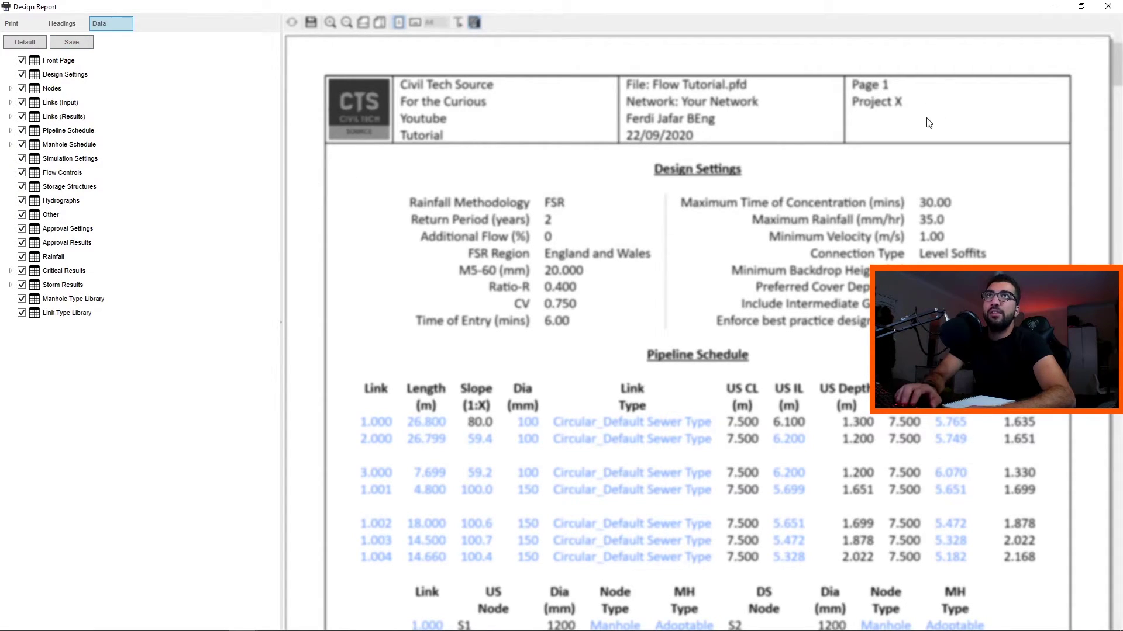
Step: Close the Design Report to return to the 100 year +30% CC results and long section
left_click(1108, 7)
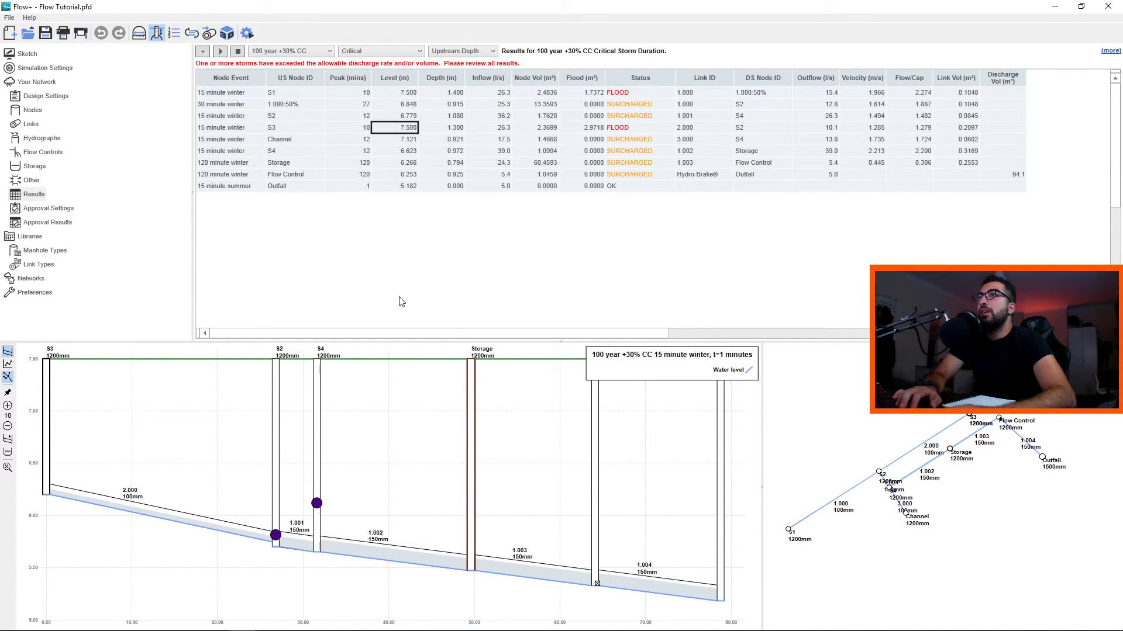
Step: Open a plot preview of the network Plan with a key plan at Top Left
left_click(82, 36)
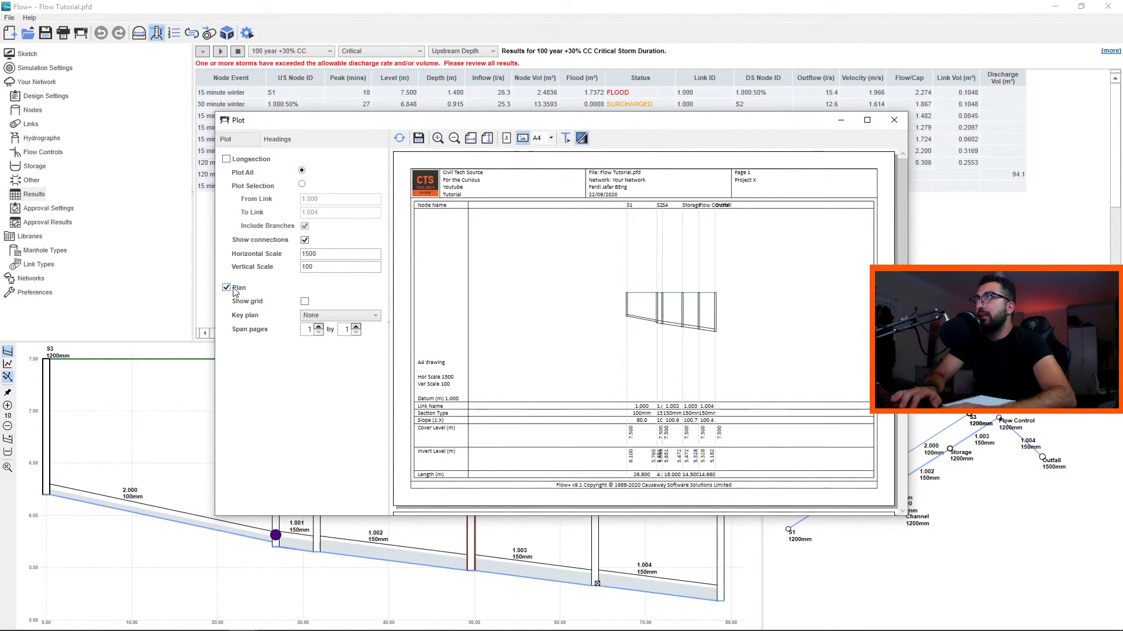
left_click(399, 138)
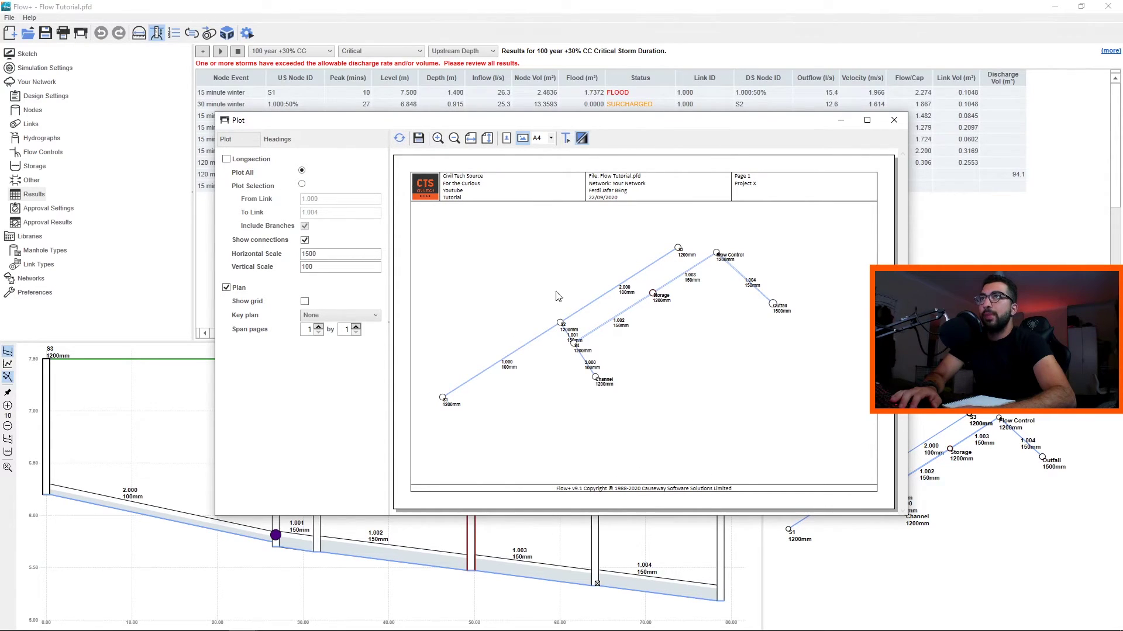
left_click_drag(614, 125, 476, 46)
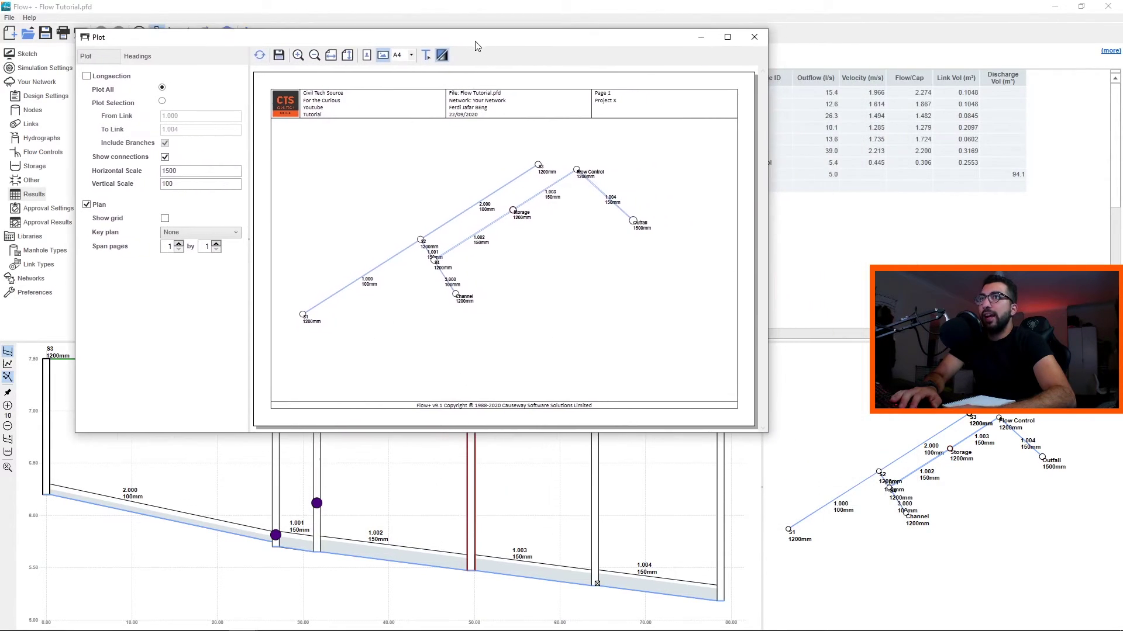
left_click(754, 37)
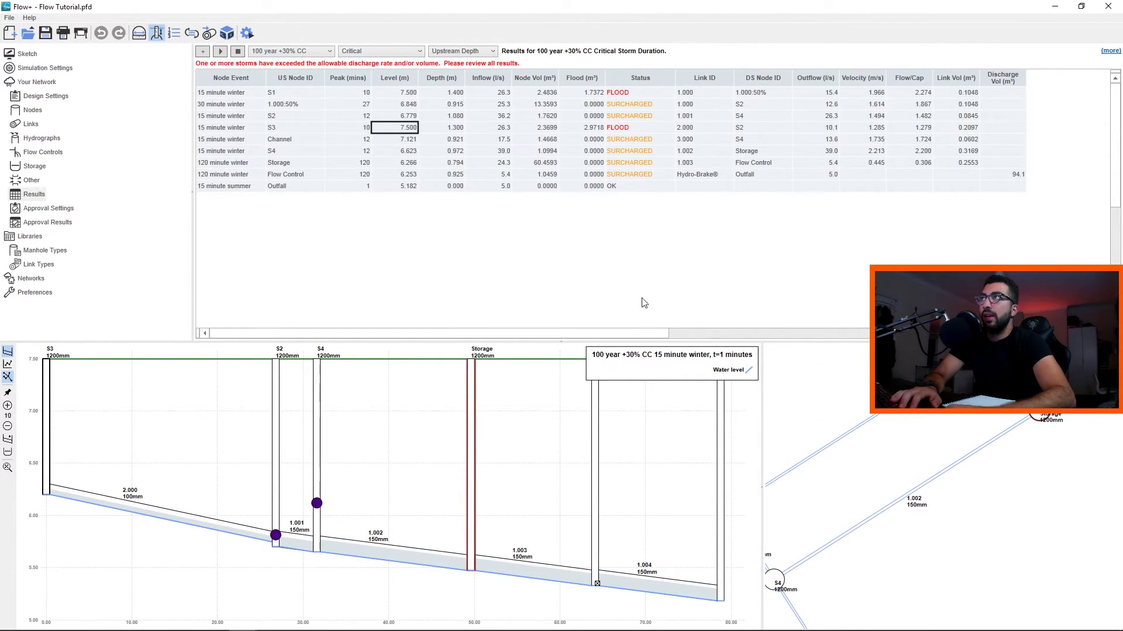
left_click(82, 33)
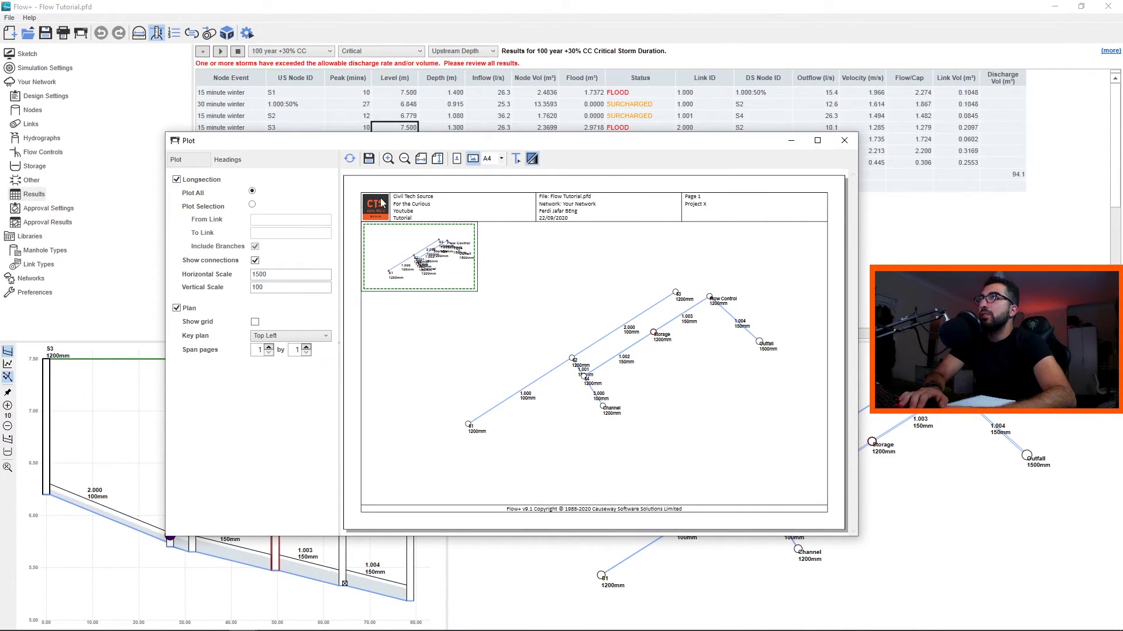
Step: Add the long section to the plot at horizontal scale 1500 and vertical scale 100
left_click(349, 162)
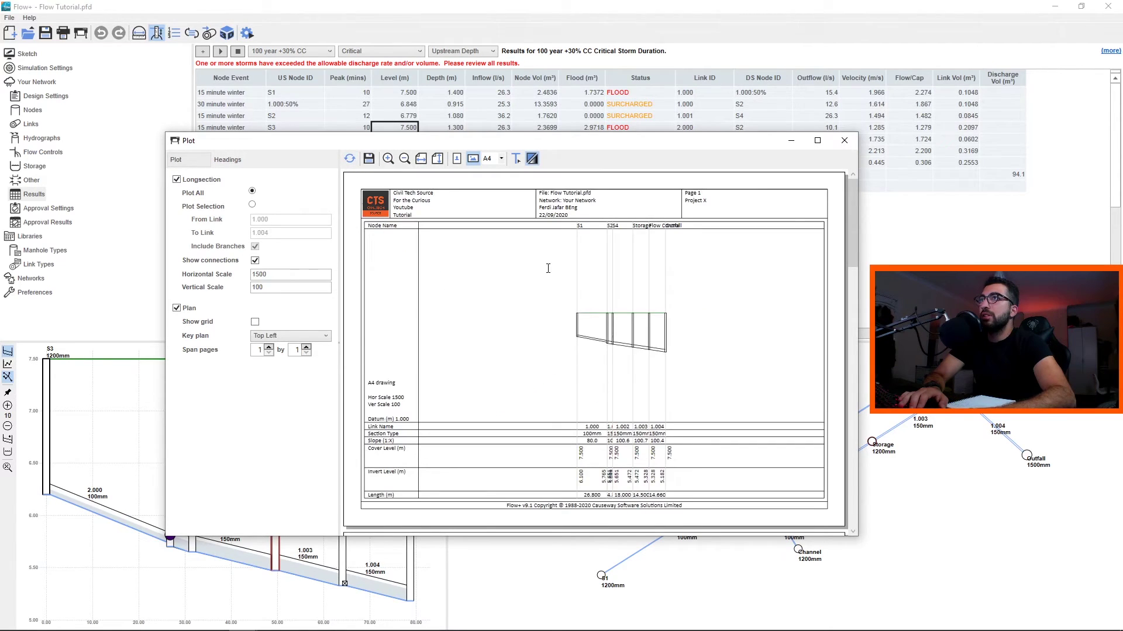
scroll(548, 269, "down", 3)
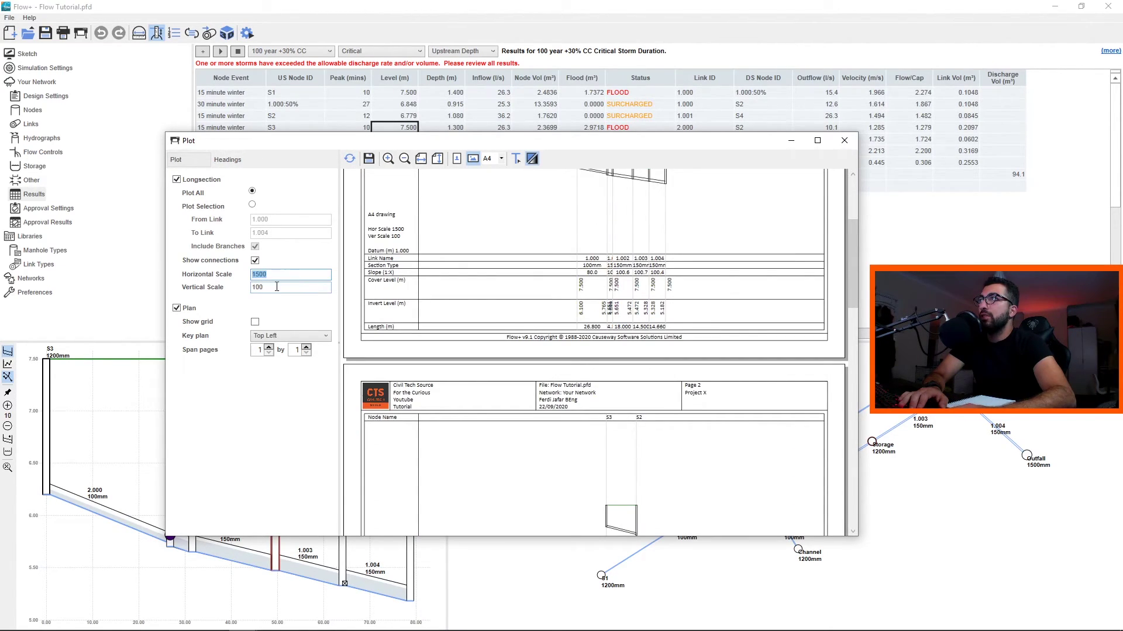
key("Tab")
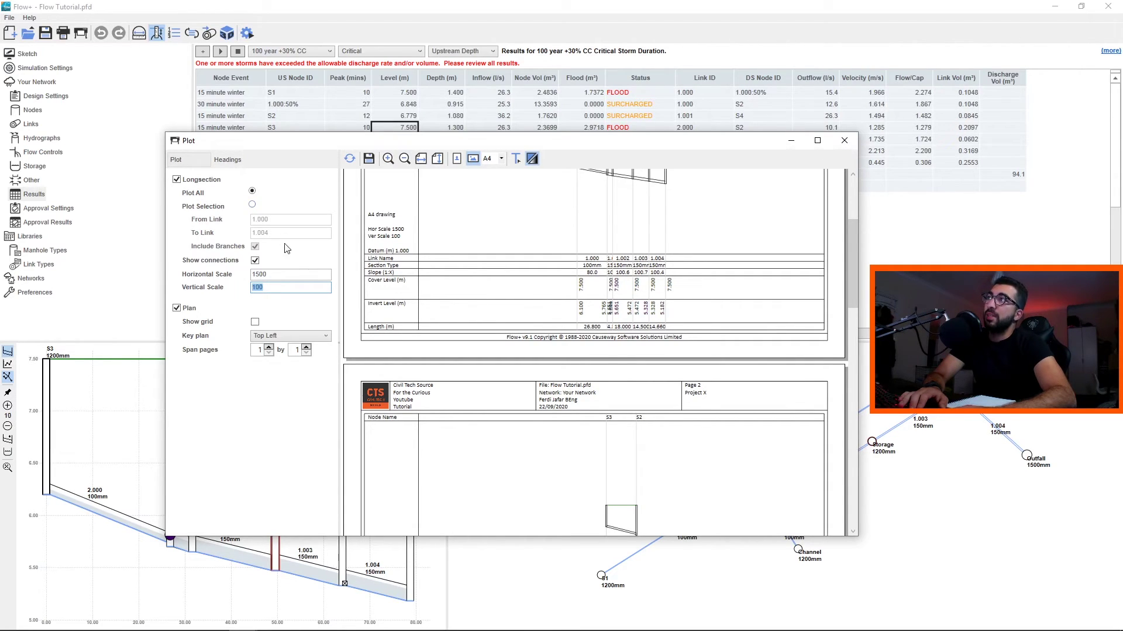
scroll(705, 436, "down", 15)
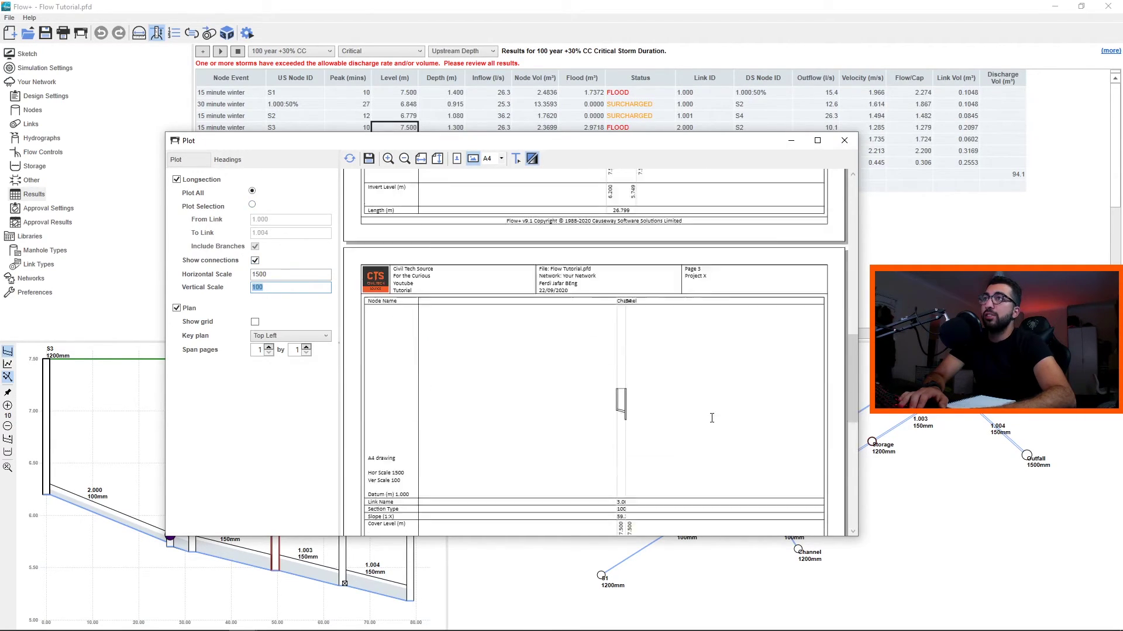
scroll(704, 434, "up", 10)
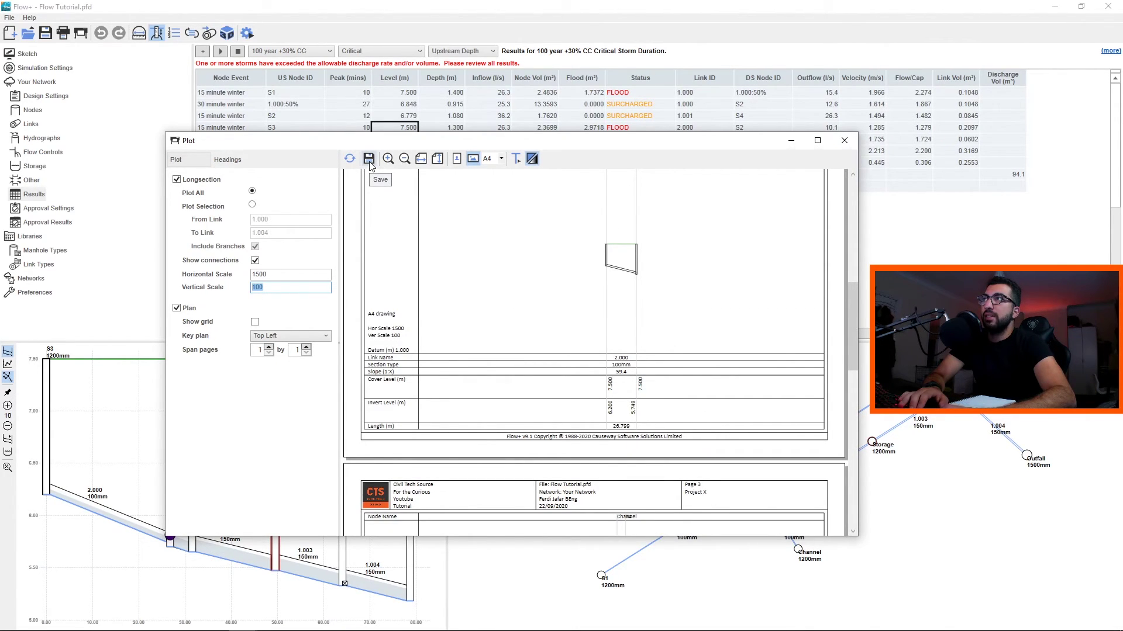
Step: Switch the plot sheets to A3 portrait, fitting the page in the preview
left_click(500, 159)
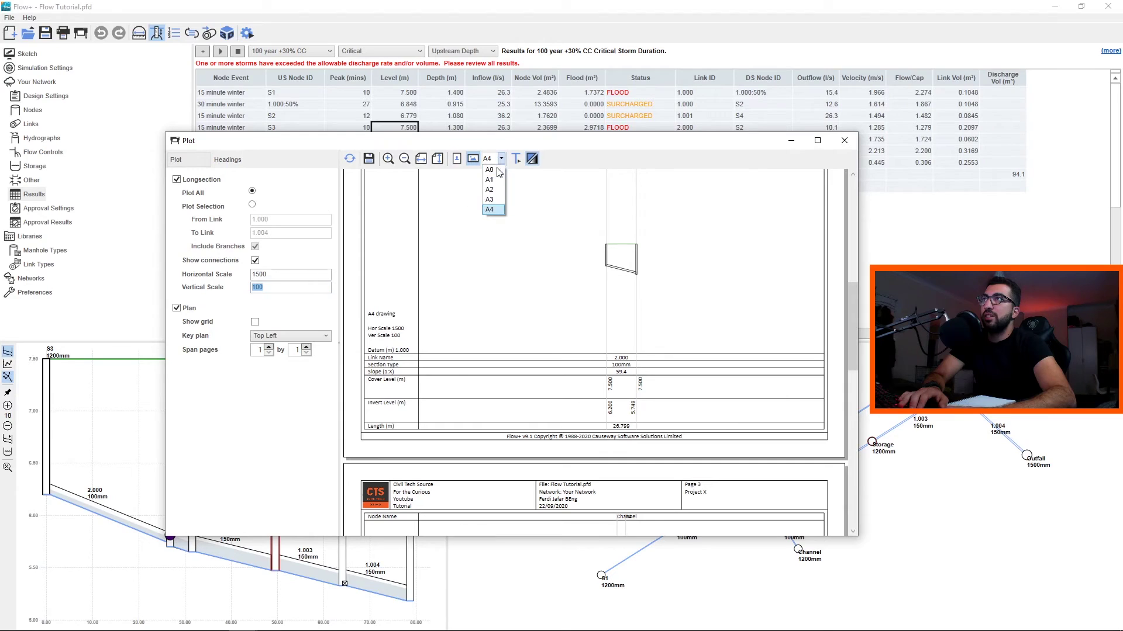
left_click(494, 198)
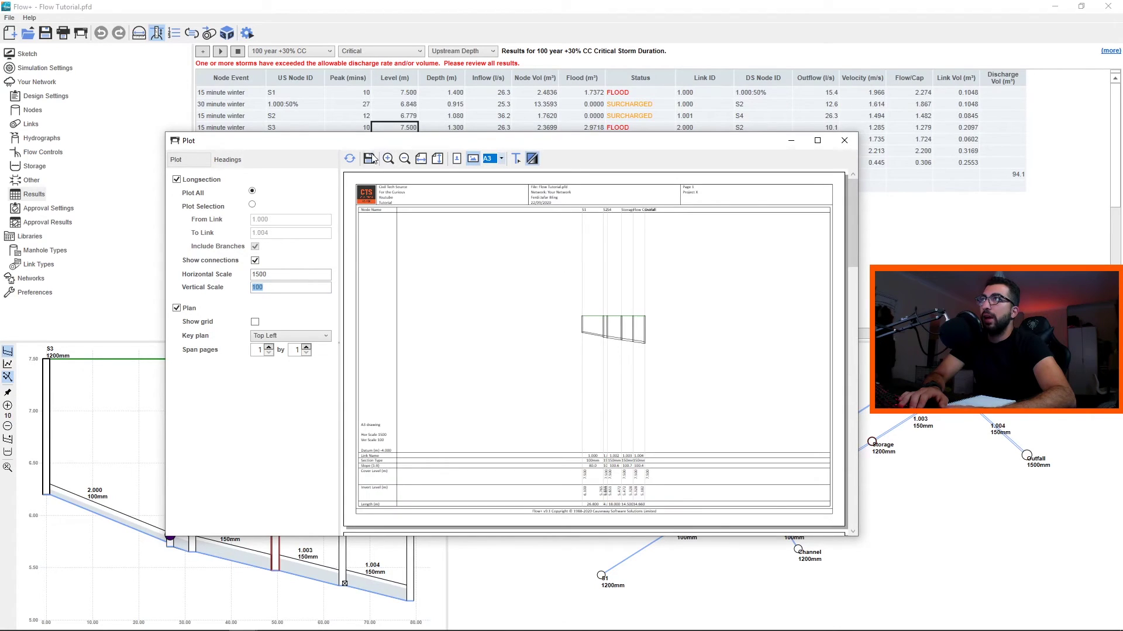
left_click(437, 159)
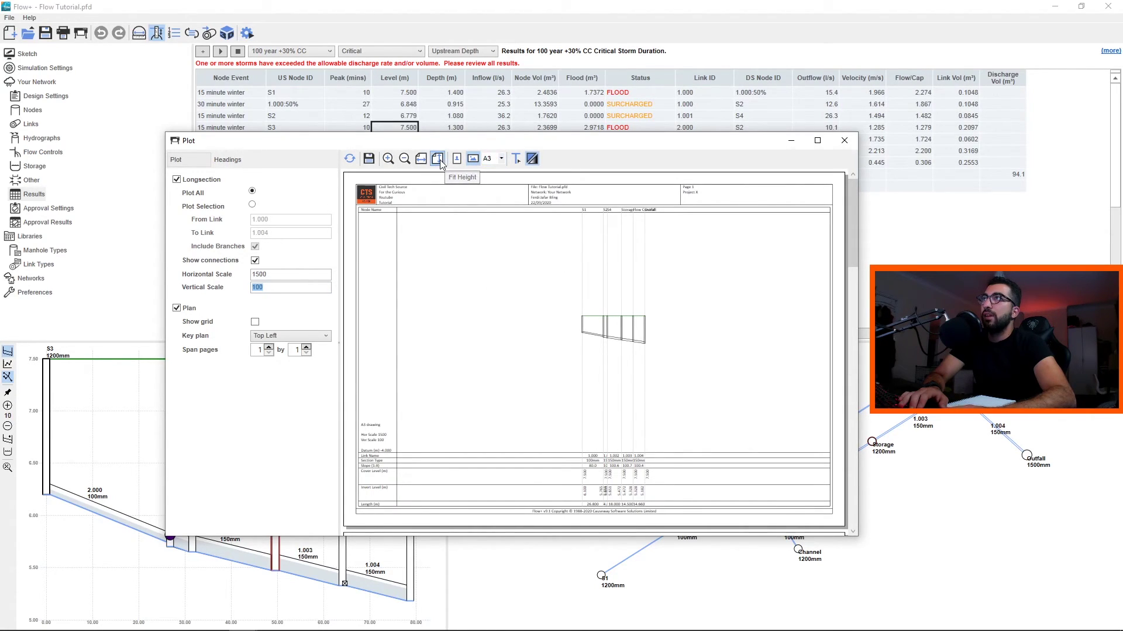
left_click(421, 158)
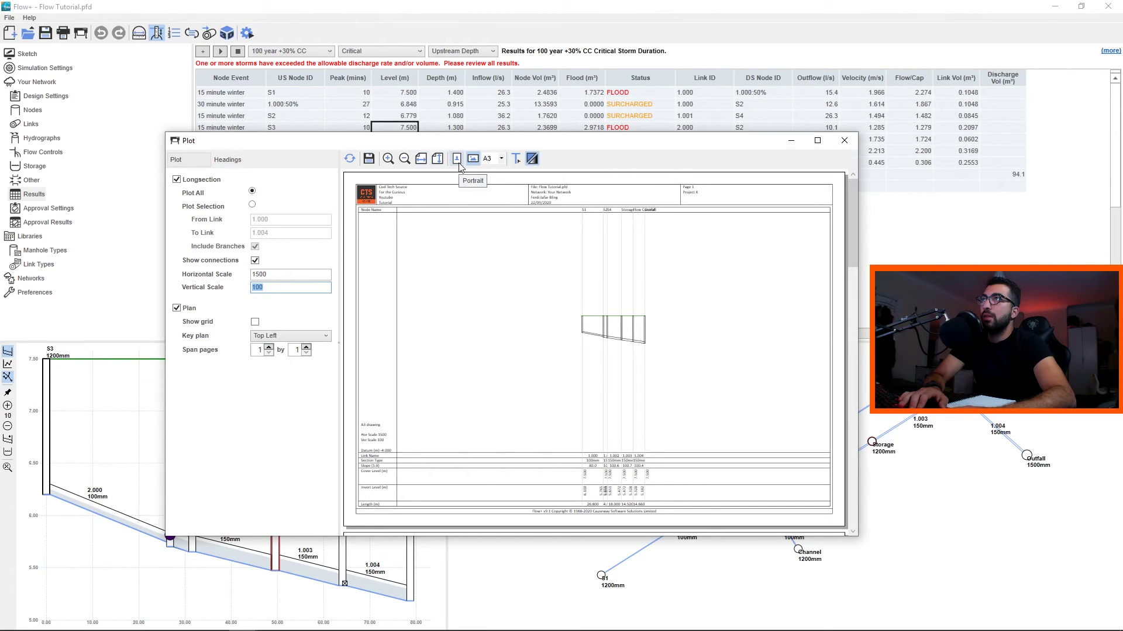
left_click(456, 159)
scroll(684, 374, "down", 6)
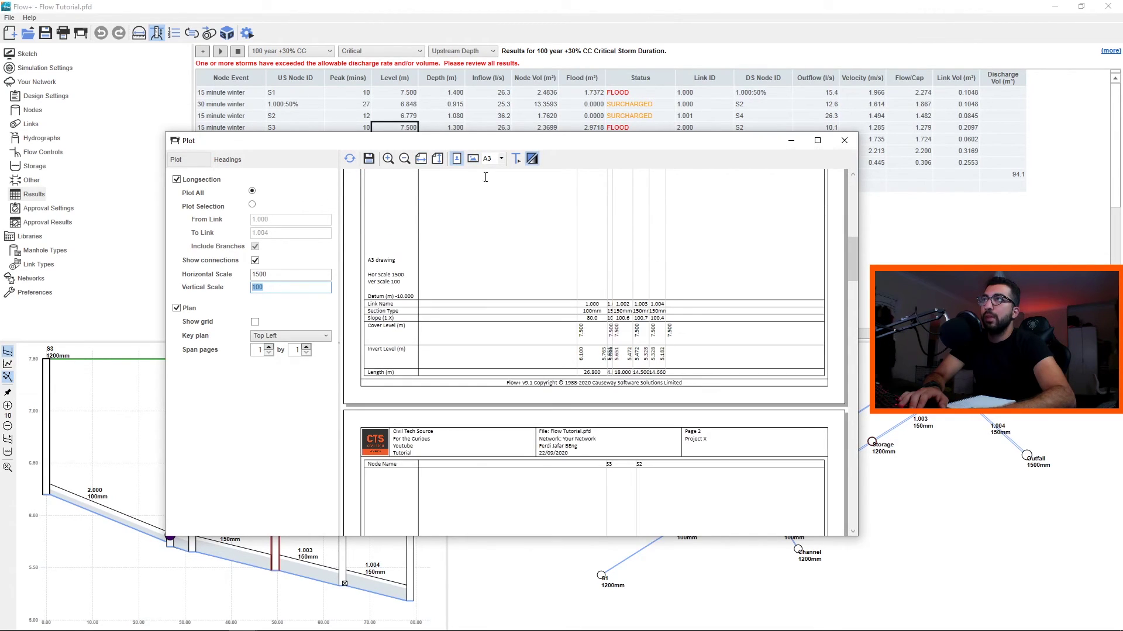
Step: Replace the plot's Calibri text font with Arial, choosing an Arial style
left_click(518, 159)
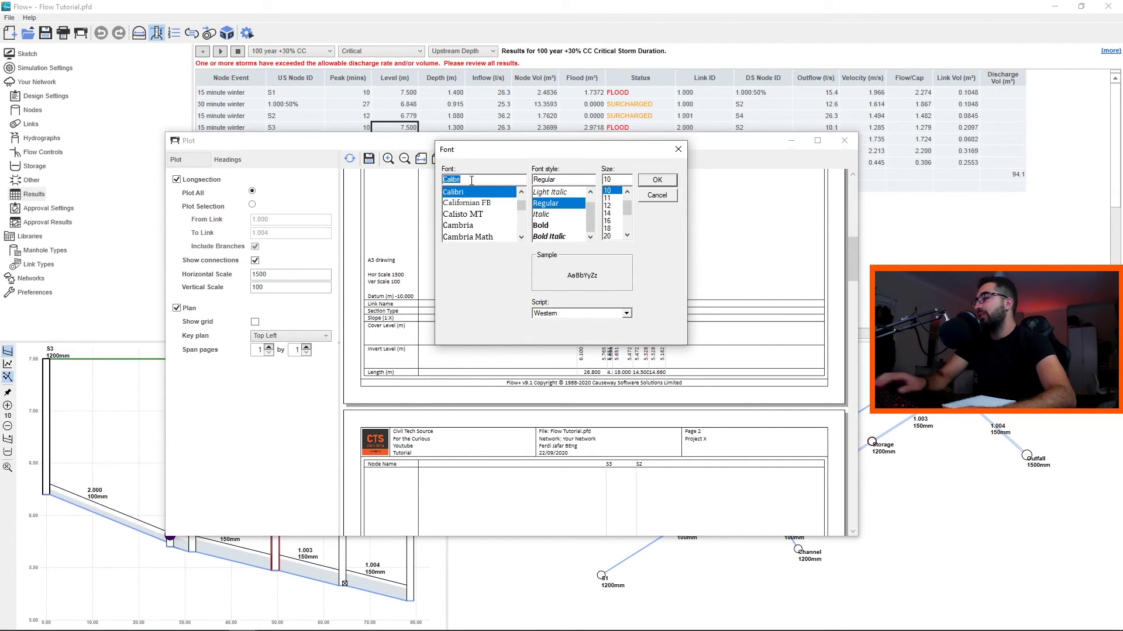
scroll(475, 195, "up", 3)
left_click(453, 192)
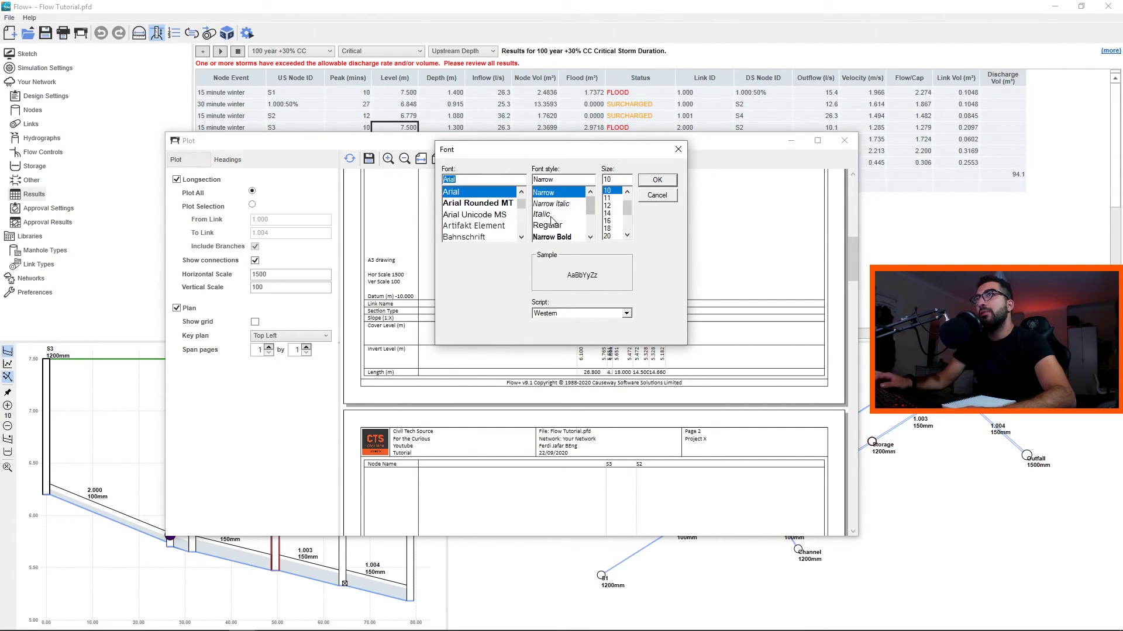
left_click(550, 225)
left_click(657, 180)
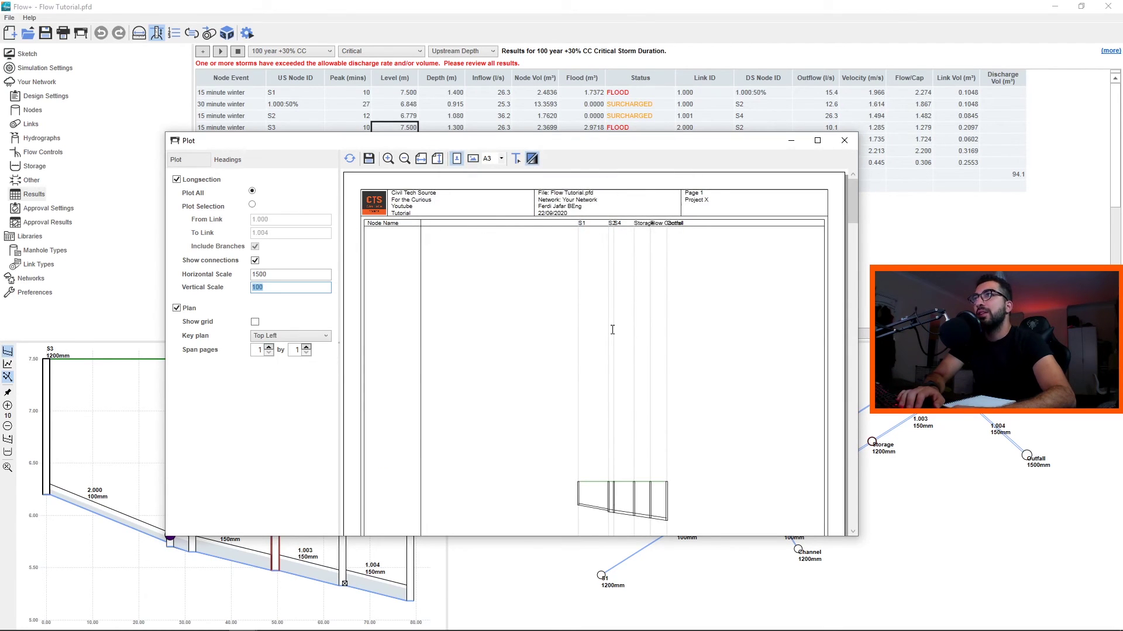
scroll(612, 330, "down", 10)
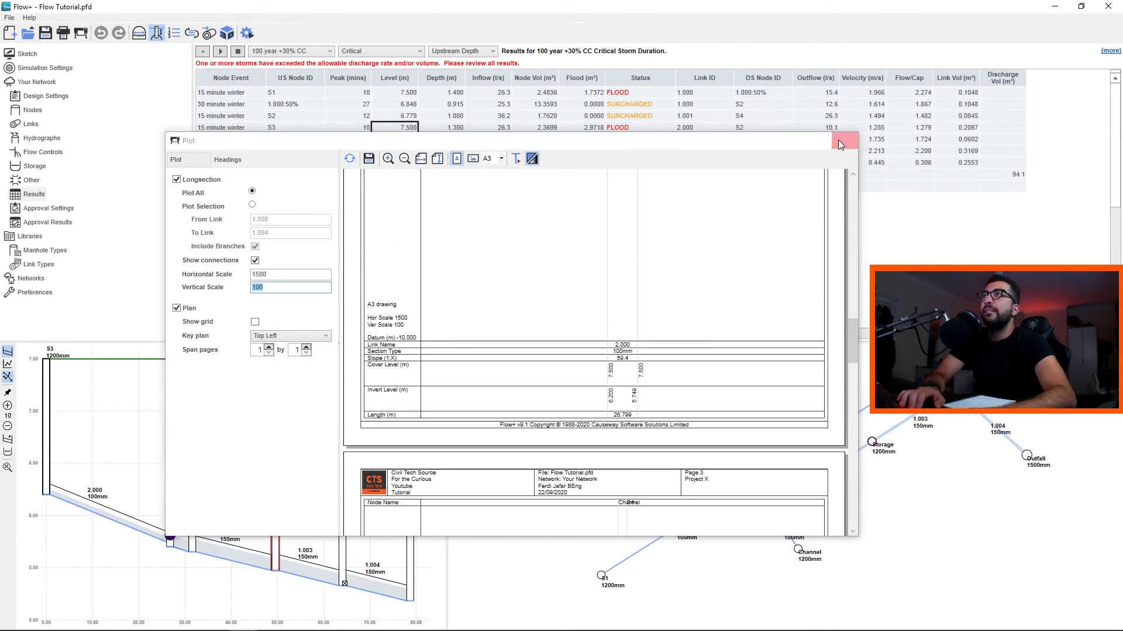